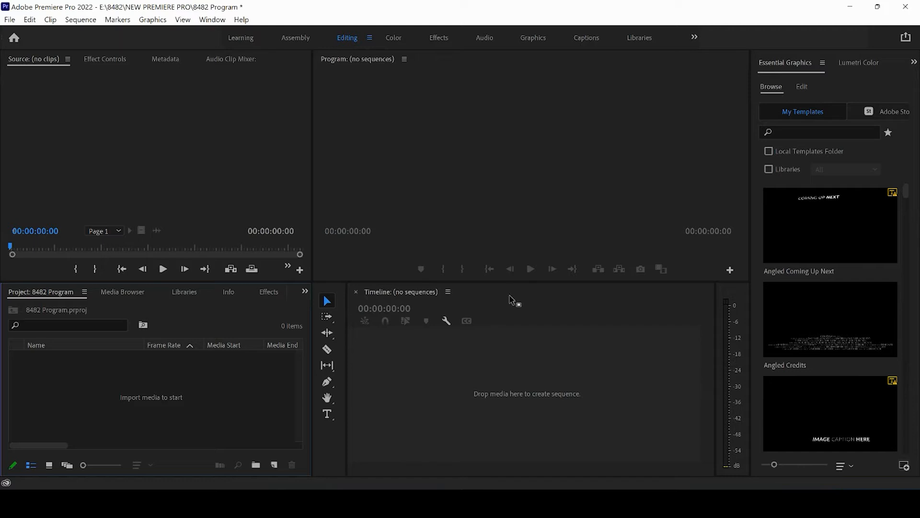
{"action": "left_click", "coordinate": [209, 20]}
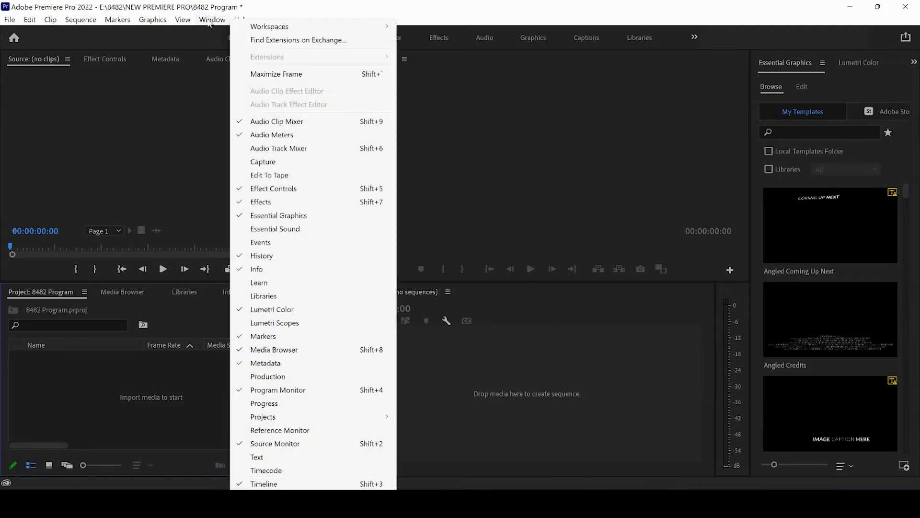
{"action": "mouse_move", "coordinate": [259, 27]}
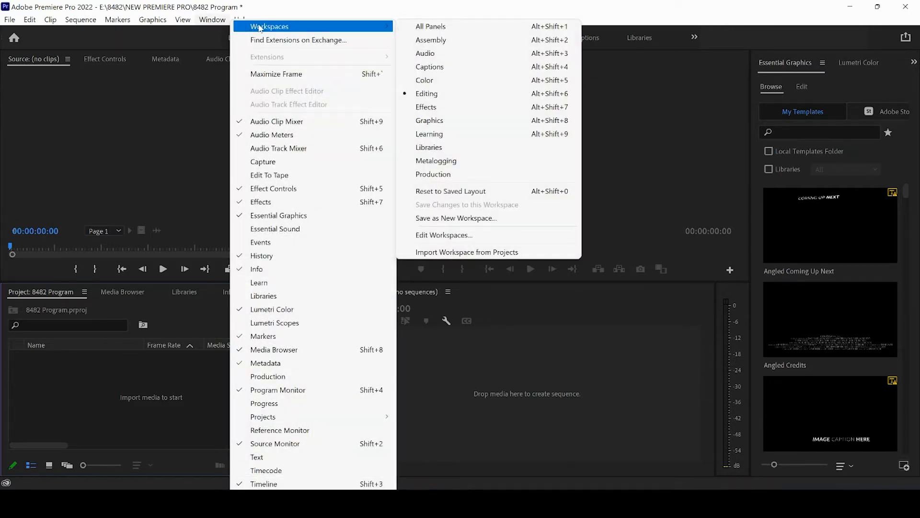
{"action": "left_click", "coordinate": [186, 143]}
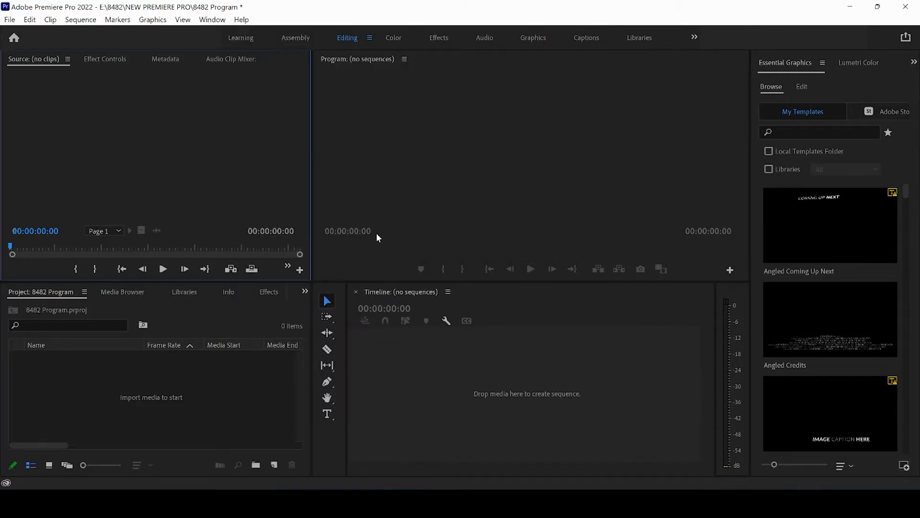
- Import the video clip C0016 from its footage folder in File Explorer into the project
{"action": "left_click", "coordinate": [474, 486]}
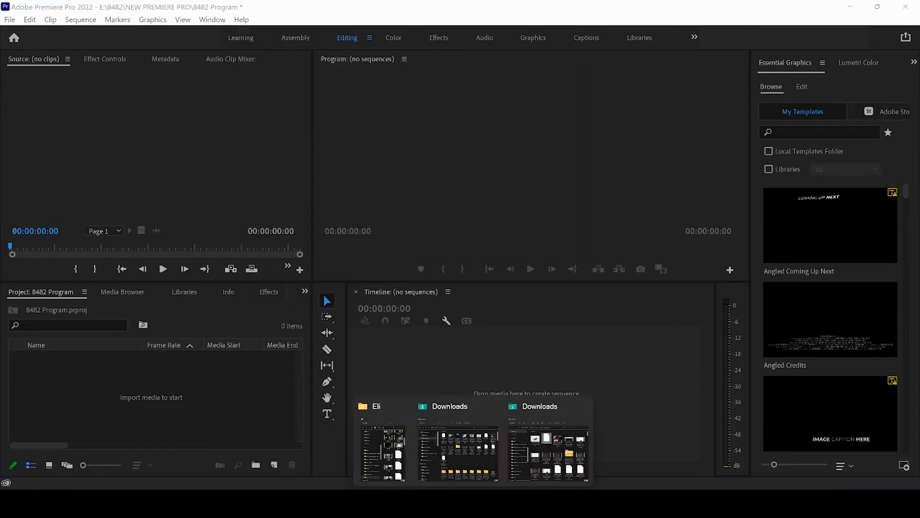
{"action": "left_click", "coordinate": [381, 456]}
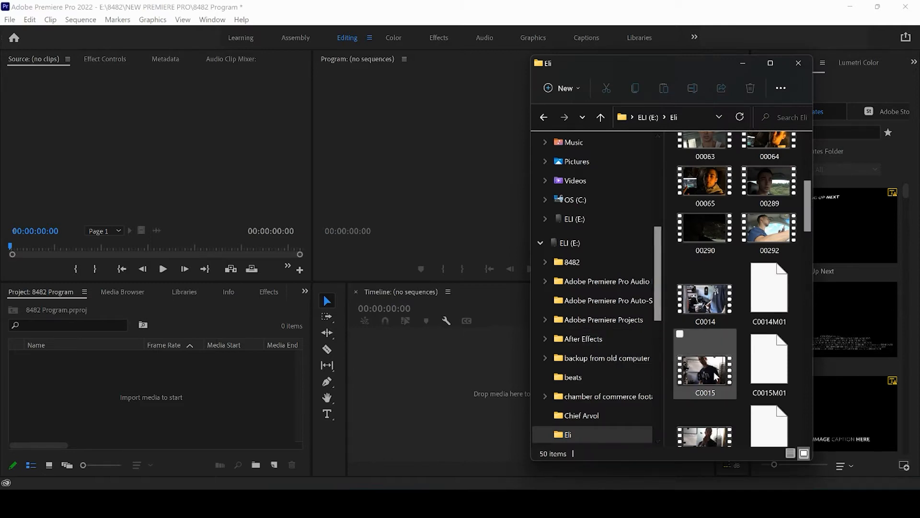
{"action": "left_click_drag", "start_coordinate": [808, 216], "coordinate": [809, 247]}
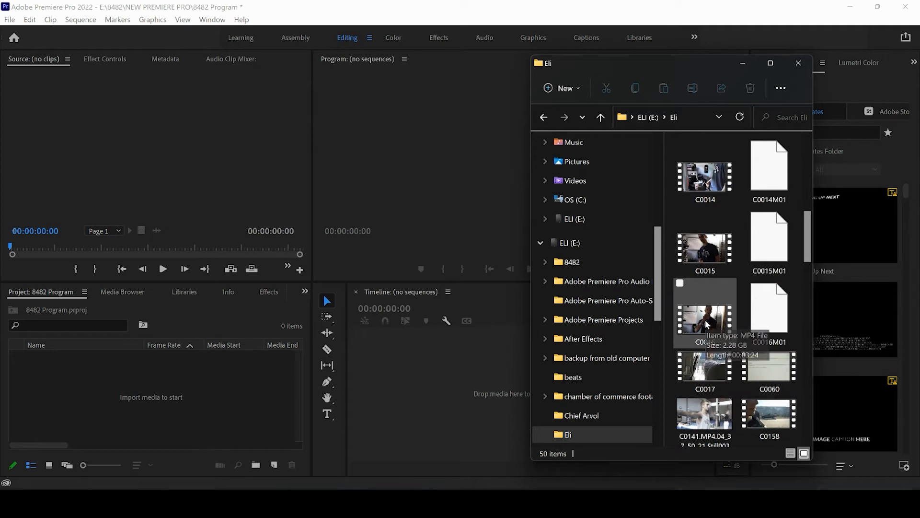
{"action": "left_click_drag", "start_coordinate": [707, 322], "coordinate": [172, 374]}
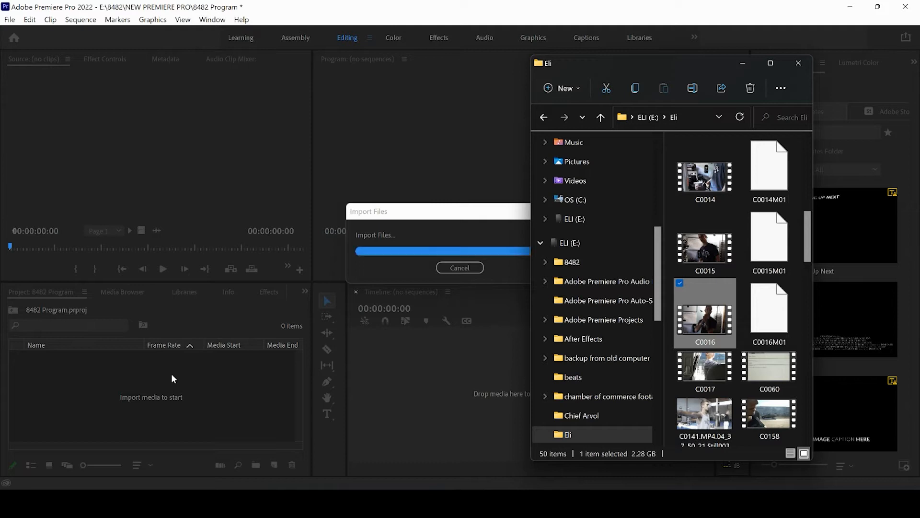
{"action": "left_click", "coordinate": [112, 386]}
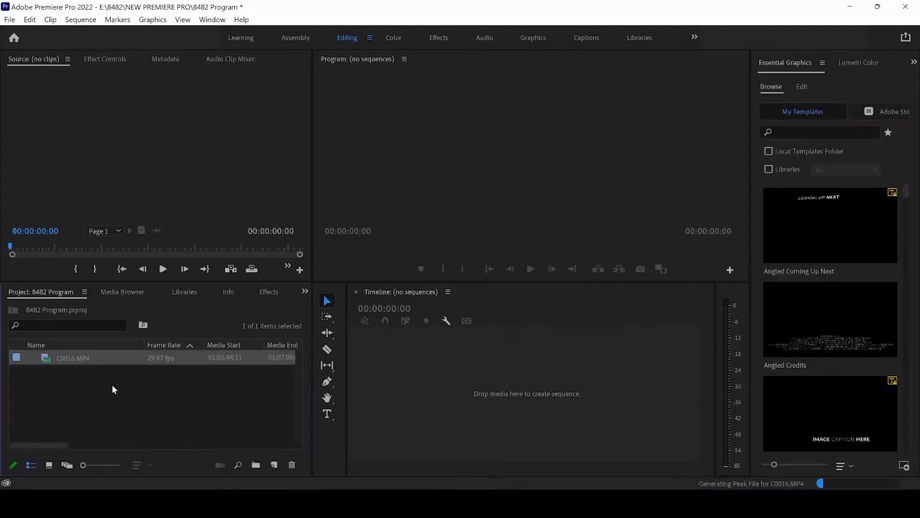
- Preview C0016.MP4 in the Source Monitor up to 01;04;03;10, and create a sequence from the clip in the empty timeline
{"action": "double_click", "coordinate": [73, 358]}
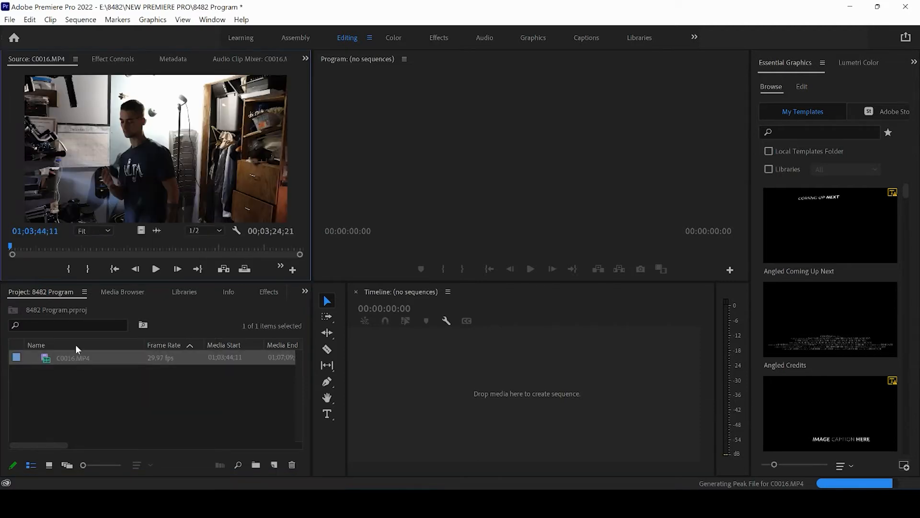
{"action": "key", "text": "XF86AudioMute"}
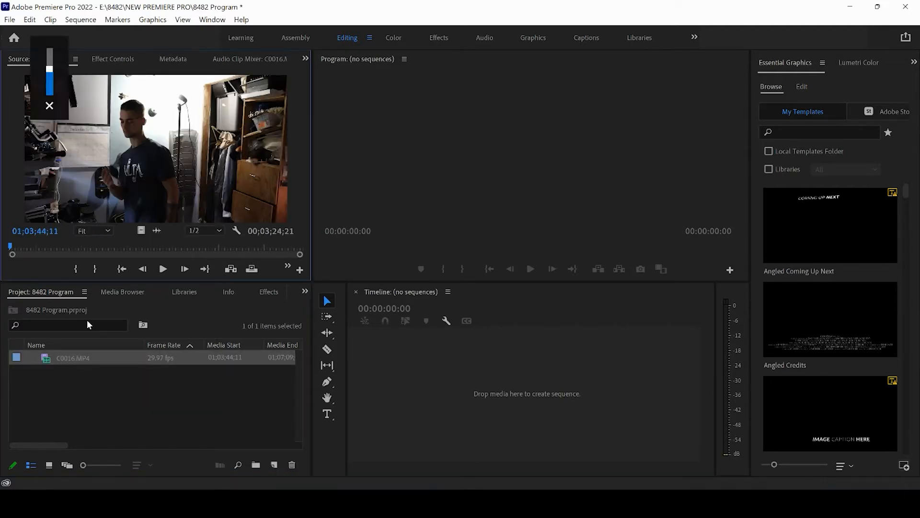
{"action": "left_click_drag", "start_coordinate": [13, 248], "coordinate": [38, 246]}
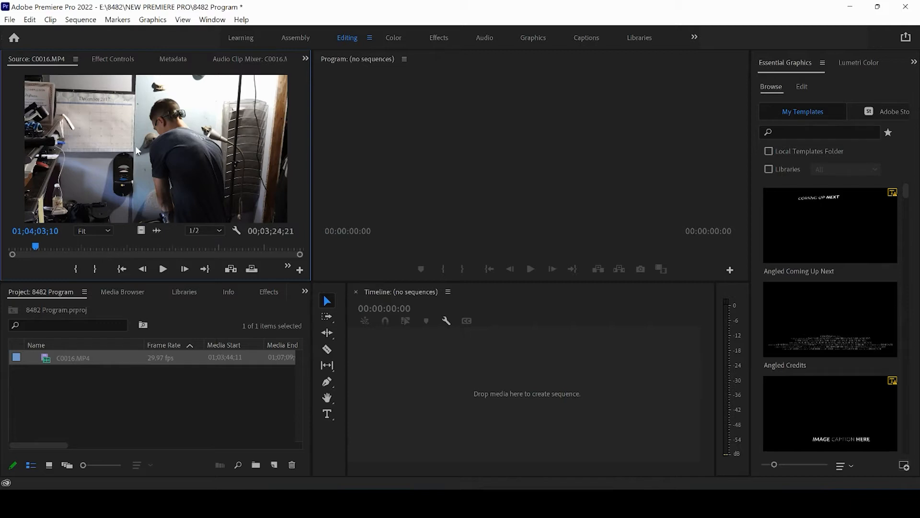
{"action": "left_click_drag", "start_coordinate": [137, 151], "coordinate": [436, 369]}
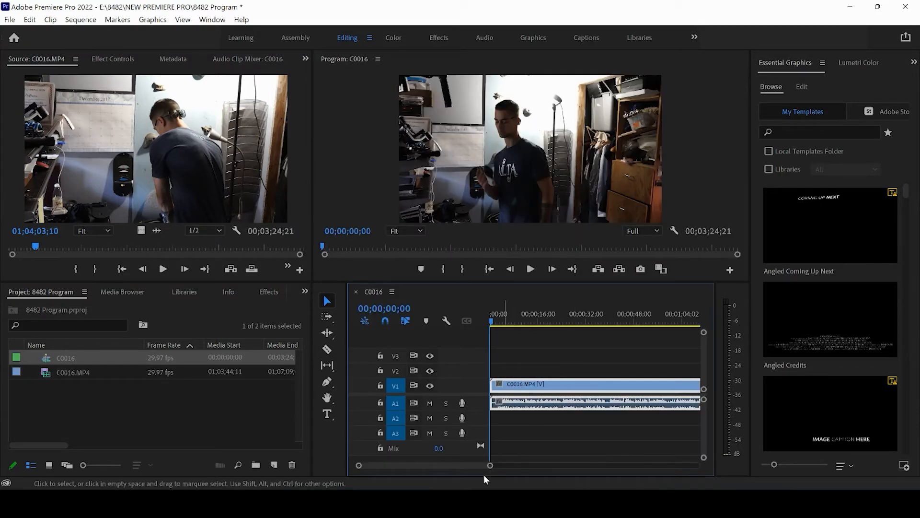
- Move the sequence playhead near the start of the clip, at 00;00;01;28
{"action": "left_click_drag", "start_coordinate": [492, 468], "coordinate": [587, 469]}
{"action": "left_click", "coordinate": [578, 436]}
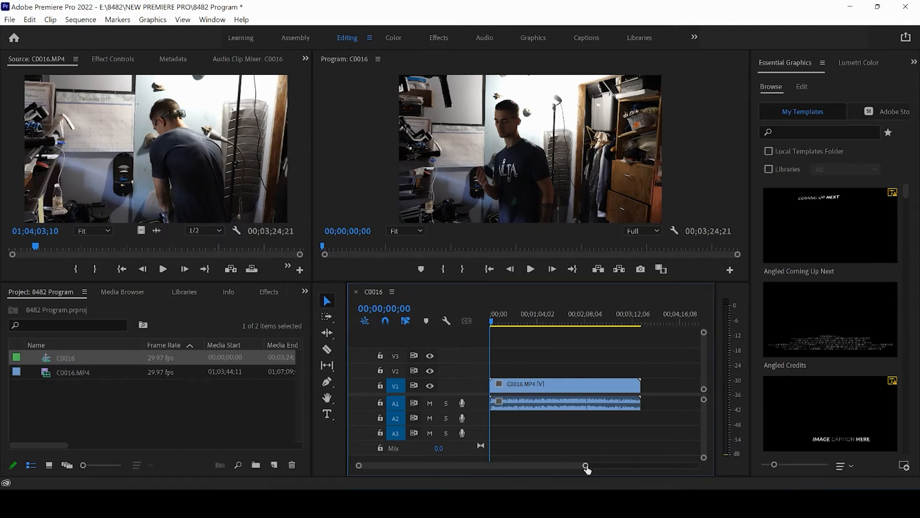
{"action": "left_click_drag", "start_coordinate": [586, 467], "coordinate": [536, 471]}
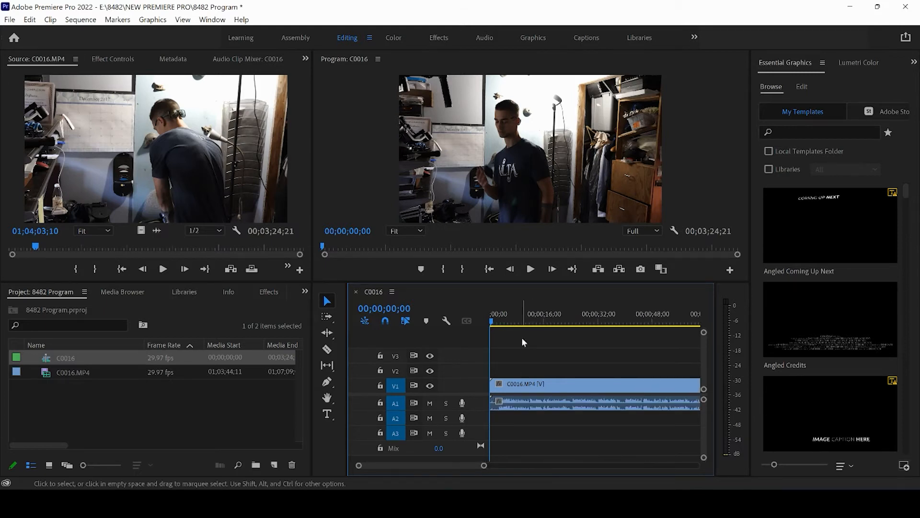
{"action": "left_click", "coordinate": [498, 320]}
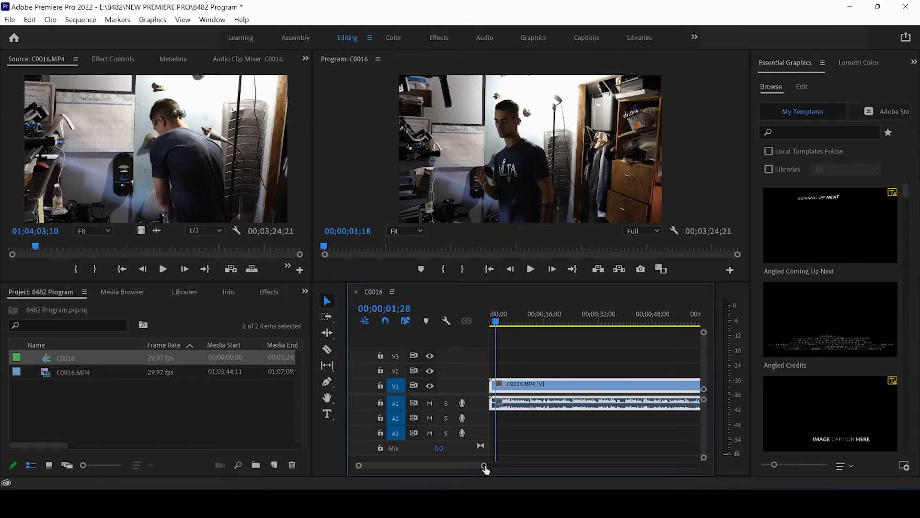
{"action": "left_click_drag", "start_coordinate": [483, 466], "coordinate": [554, 446]}
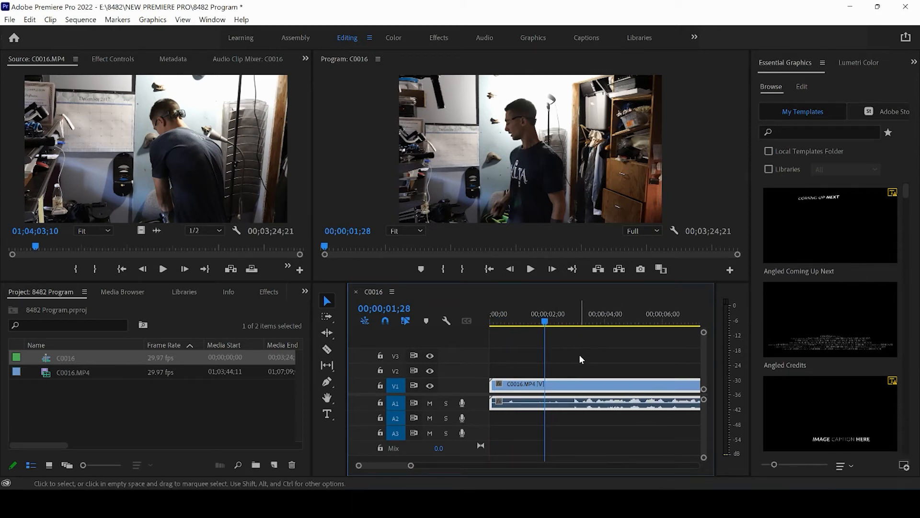
- Split the clip with the Razor tool just before the 3-second mark and delete the opening piece
{"action": "key", "text": "c"}
{"action": "key", "text": "v"}
{"action": "key", "text": "c"}
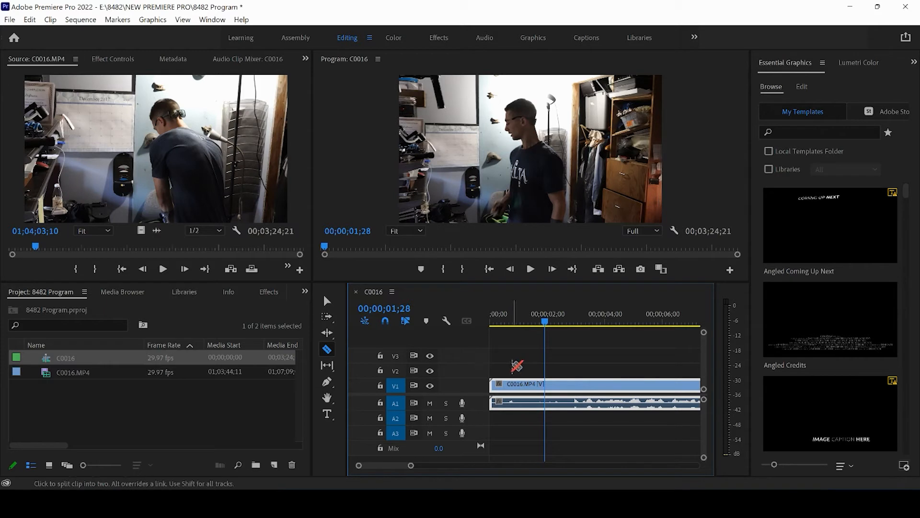
{"action": "key", "text": "v"}
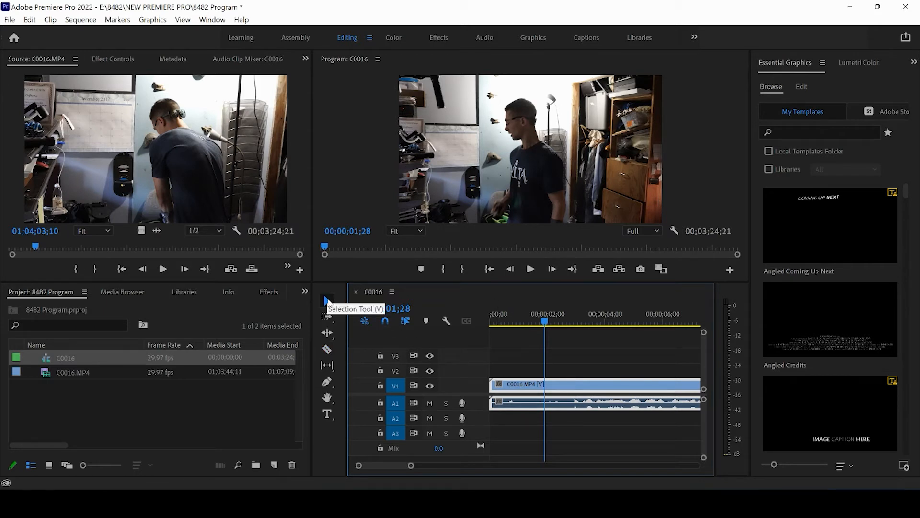
{"action": "key", "text": "c"}
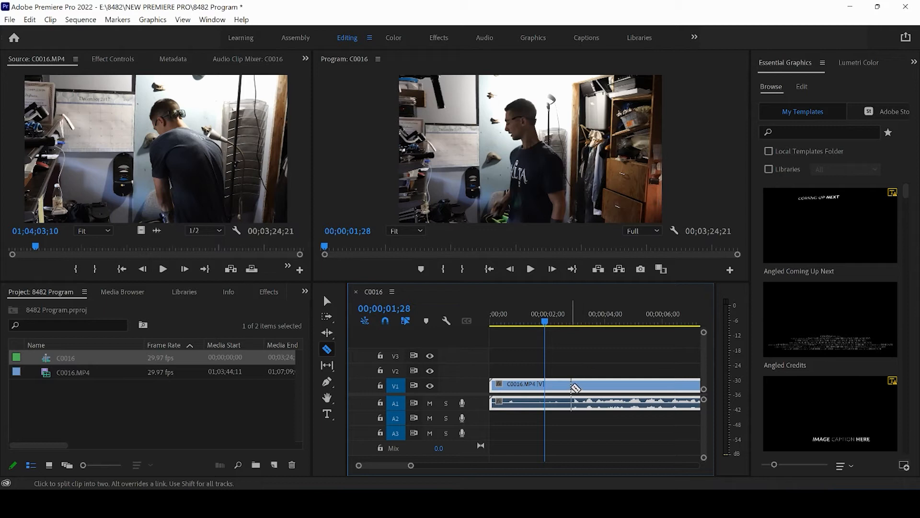
{"action": "left_click", "coordinate": [570, 386]}
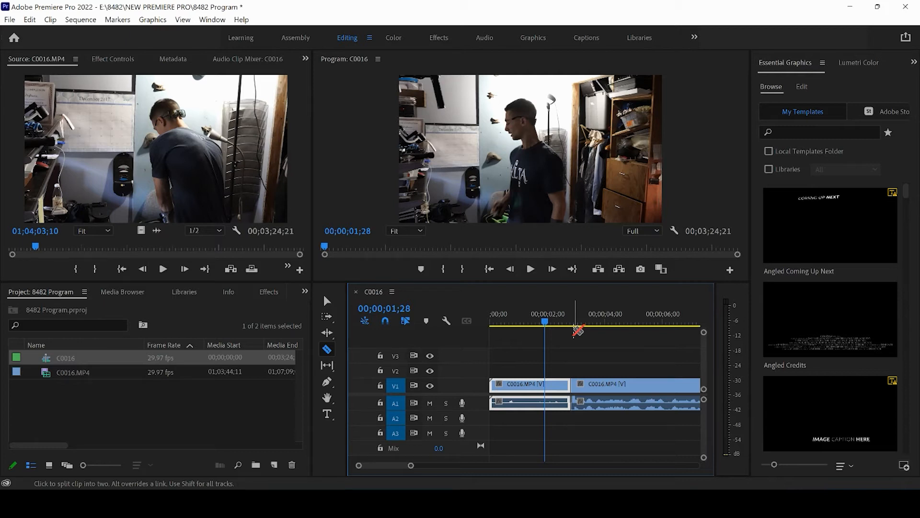
{"action": "key", "text": "v"}
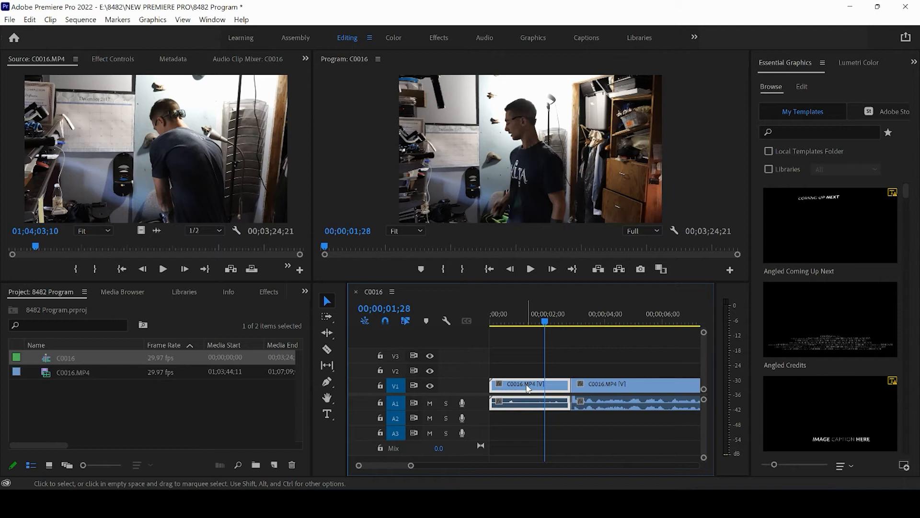
{"action": "left_click", "coordinate": [529, 387]}
{"action": "key", "text": "Delete"}
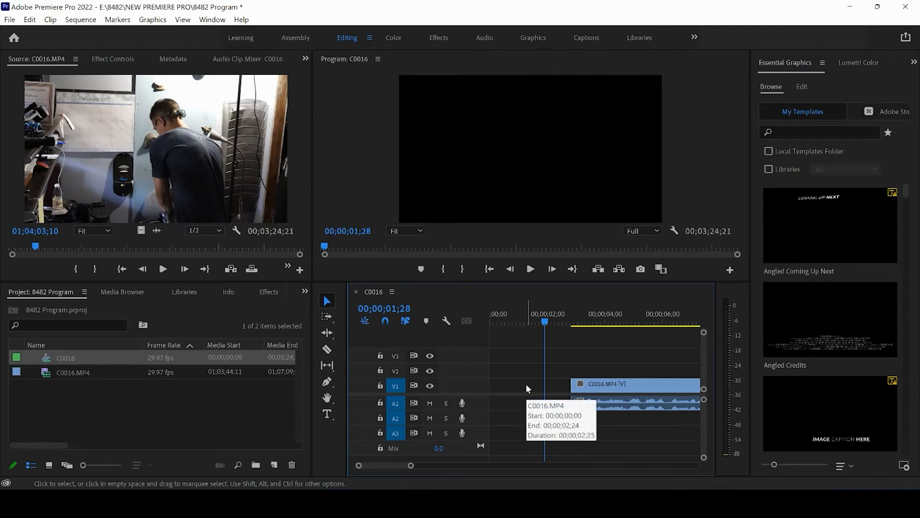
- Split the remaining clip with the Razor tool at 00;00;06;06 and again at 00;00;08;08
{"action": "left_click", "coordinate": [573, 325]}
{"action": "left_click_drag", "start_coordinate": [573, 325], "coordinate": [671, 335]}
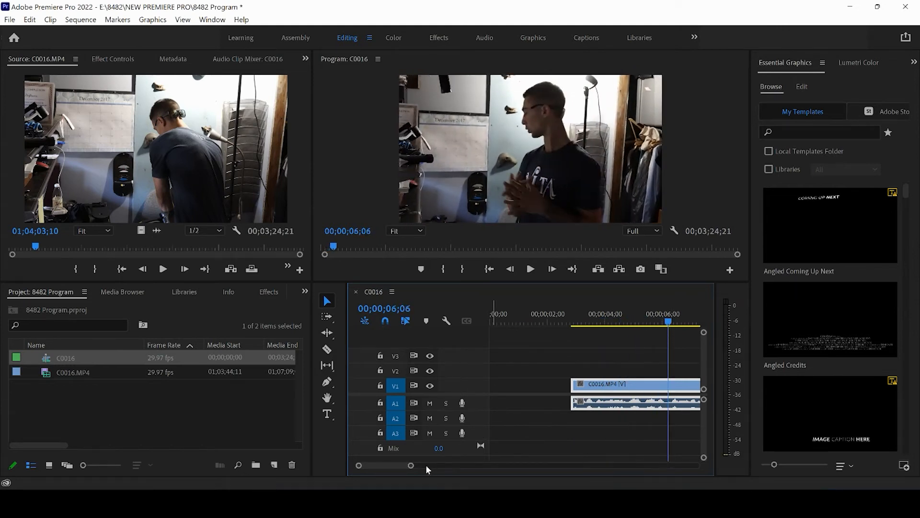
{"action": "left_click_drag", "start_coordinate": [410, 465], "coordinate": [426, 469]}
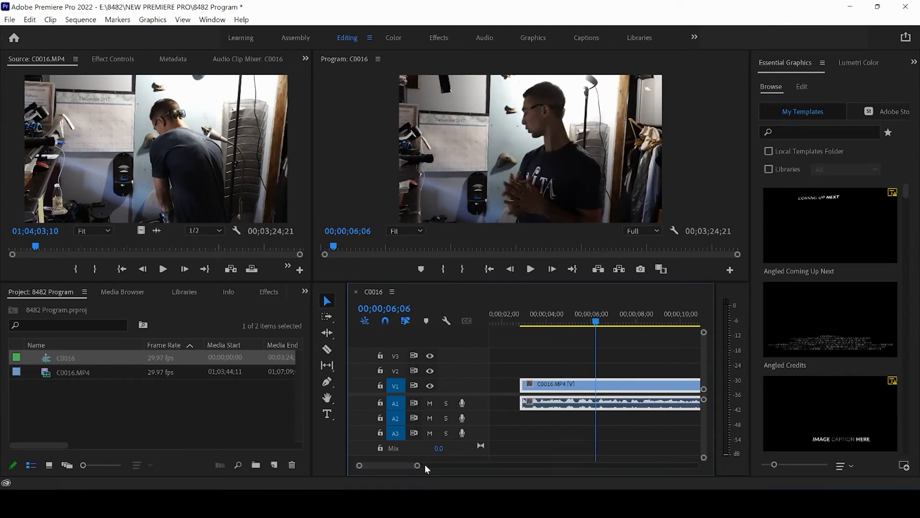
{"action": "key", "text": "c"}
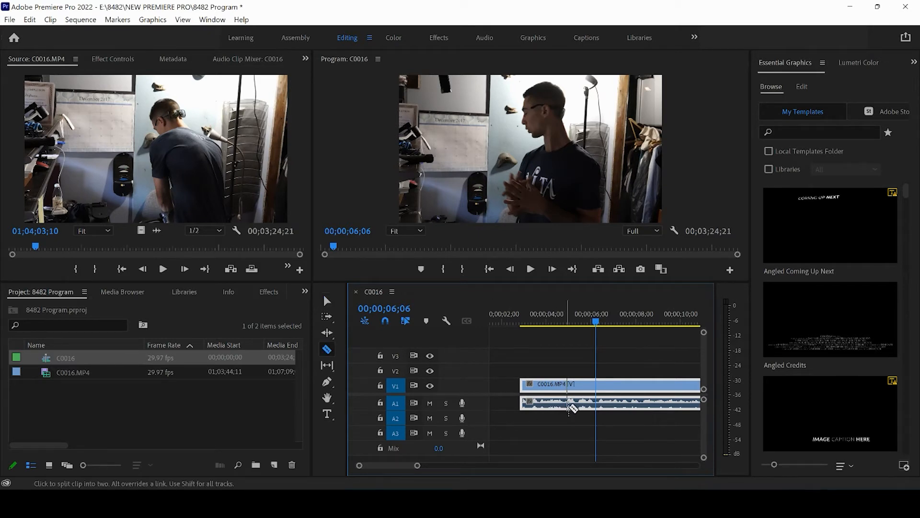
{"action": "left_click", "coordinate": [599, 389]}
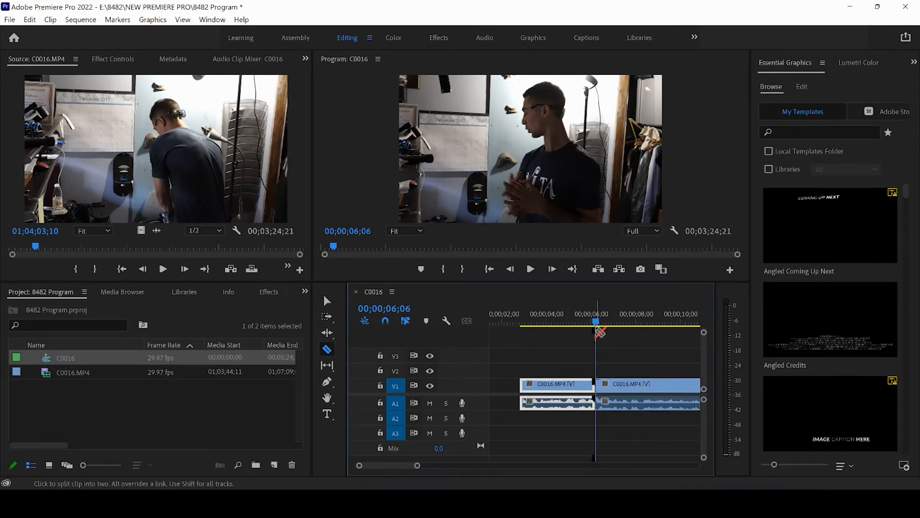
{"action": "left_click_drag", "start_coordinate": [596, 324], "coordinate": [642, 326]}
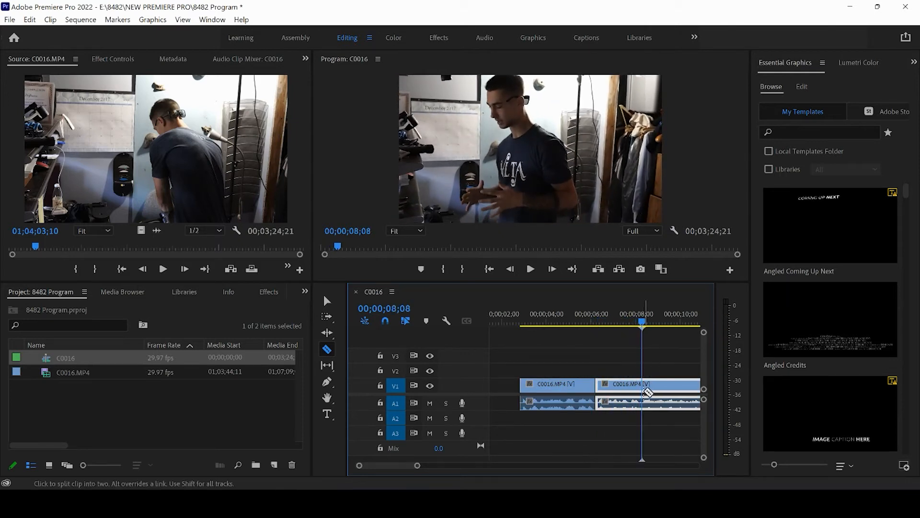
{"action": "left_click", "coordinate": [644, 386]}
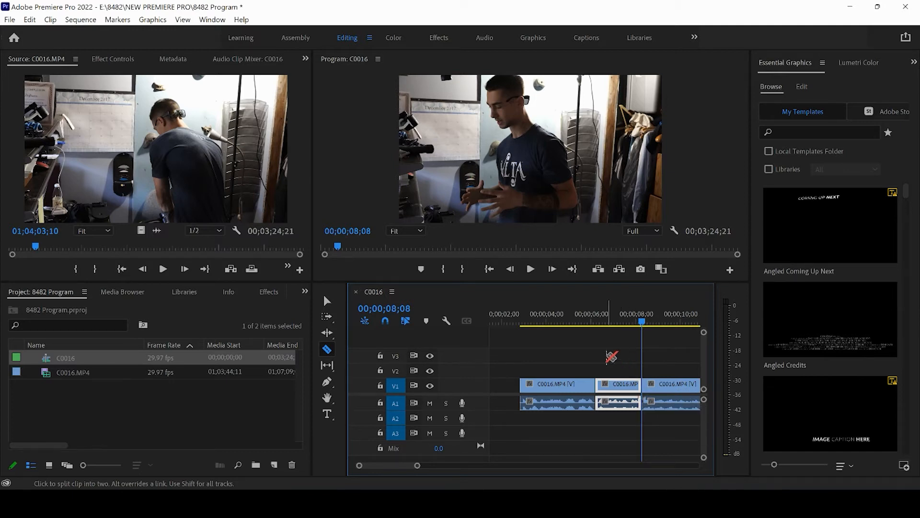
- Delete the short middle piece between the two cuts and close the gap it leaves
{"action": "key", "text": "v"}
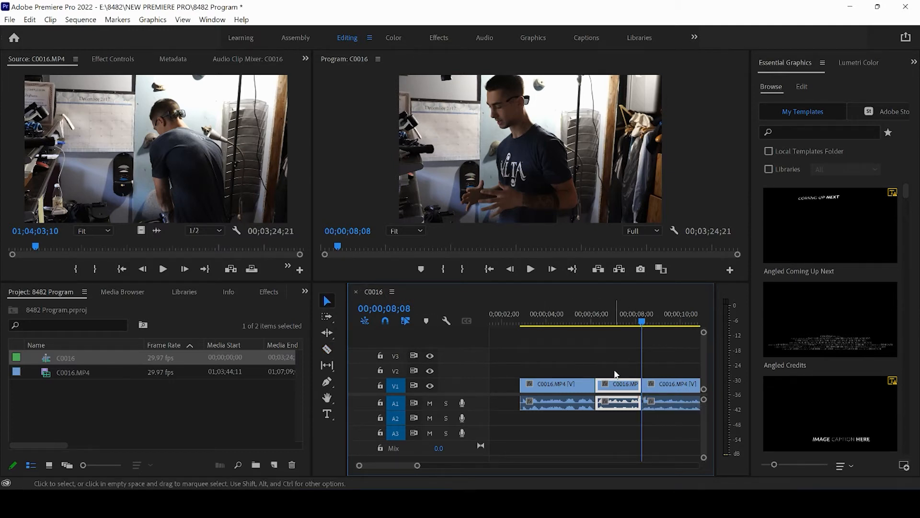
{"action": "key", "text": "Delete"}
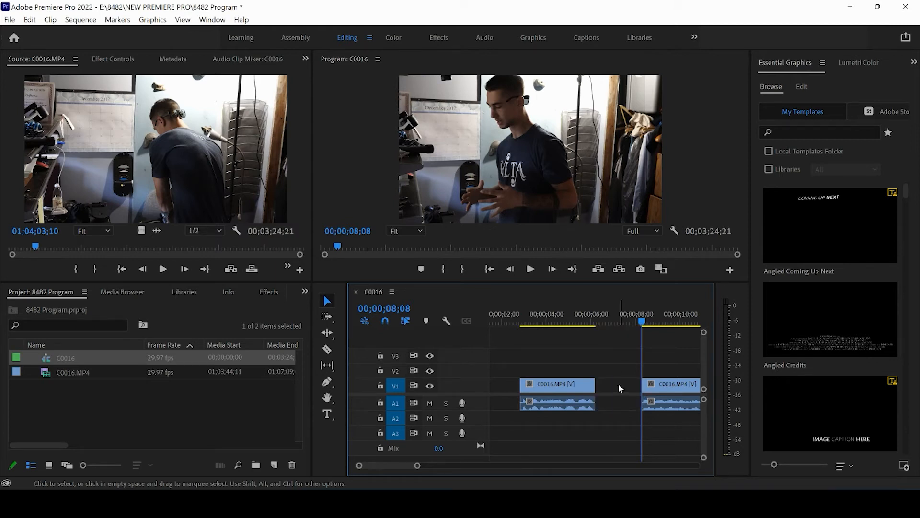
{"action": "left_click", "coordinate": [618, 388]}
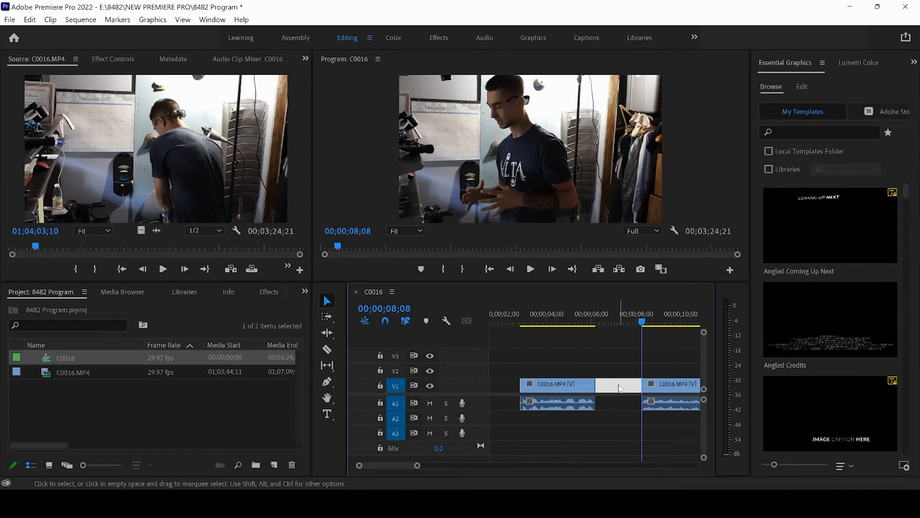
{"action": "key", "text": "Delete"}
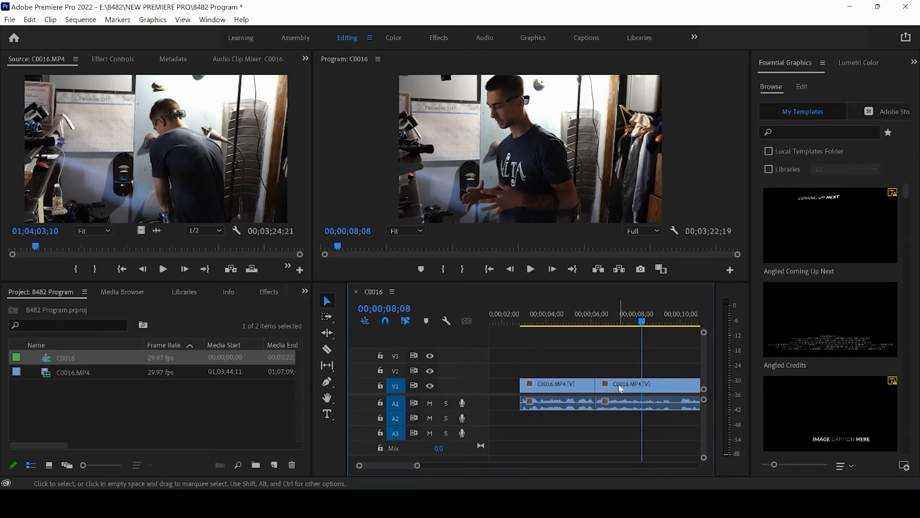
- Play the sequence across the new cut from just before 6 seconds, and return the playhead to just before the cut
{"action": "mouse_move", "coordinate": [589, 326]}
{"action": "left_mouse_down"}
{"action": "mouse_move", "coordinate": [603, 324]}
{"action": "mouse_move", "coordinate": [587, 325]}
{"action": "left_mouse_up"}
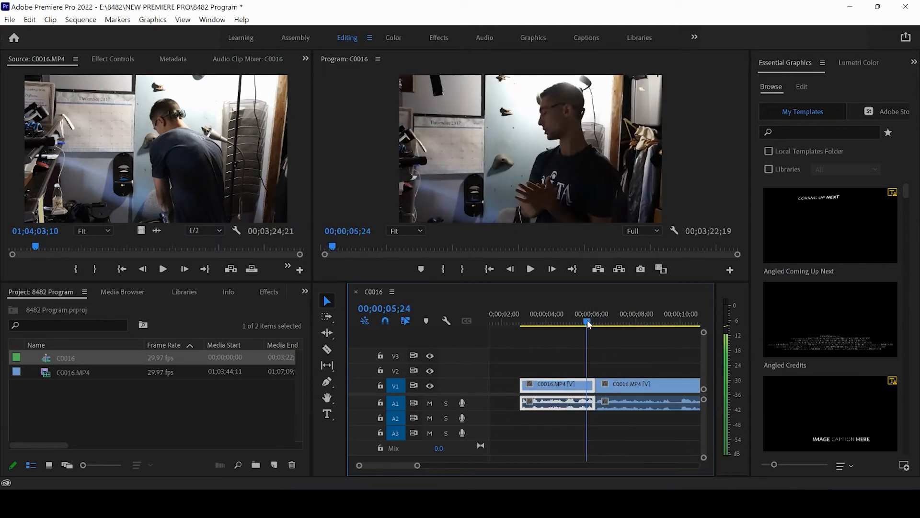
{"action": "left_click", "coordinate": [530, 269]}
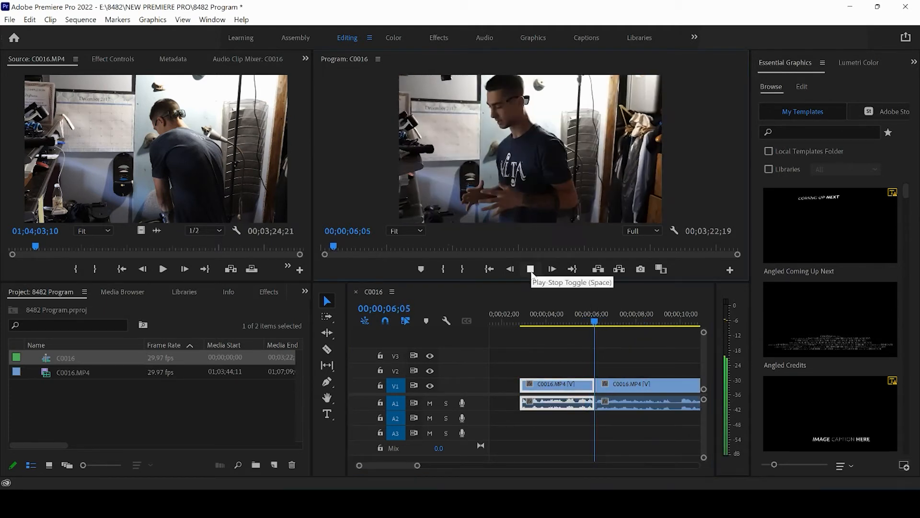
{"action": "left_click", "coordinate": [591, 319]}
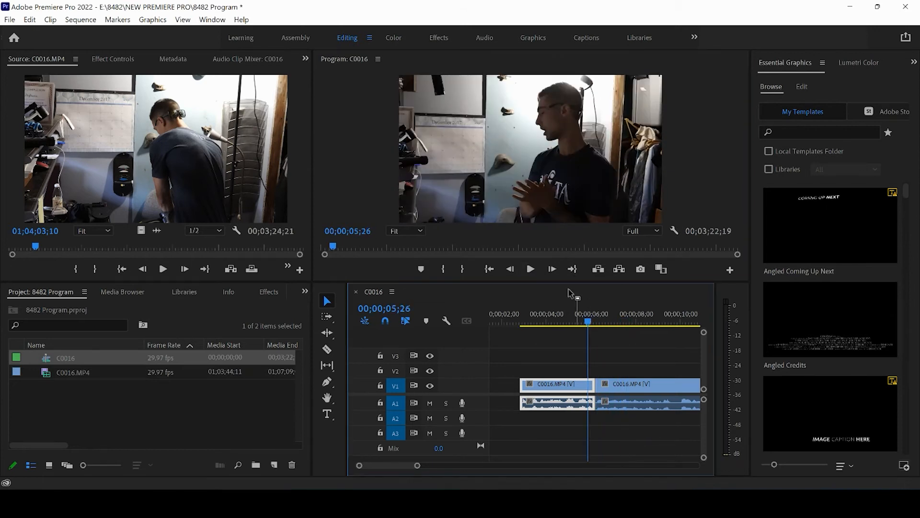
- Play the sequence across the cut once more and park the playhead in the second clip at 00;00;06;21
{"action": "left_click", "coordinate": [530, 269]}
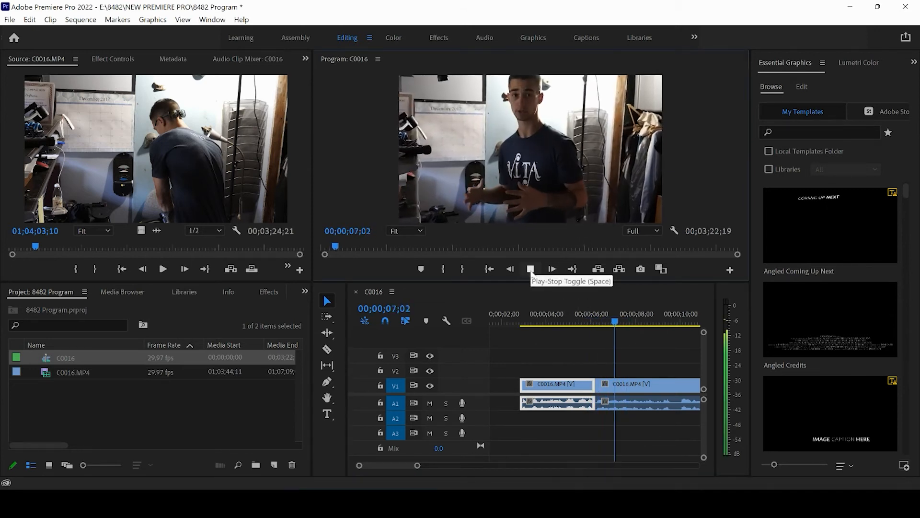
{"action": "left_click", "coordinate": [530, 269]}
{"action": "left_click", "coordinate": [611, 321]}
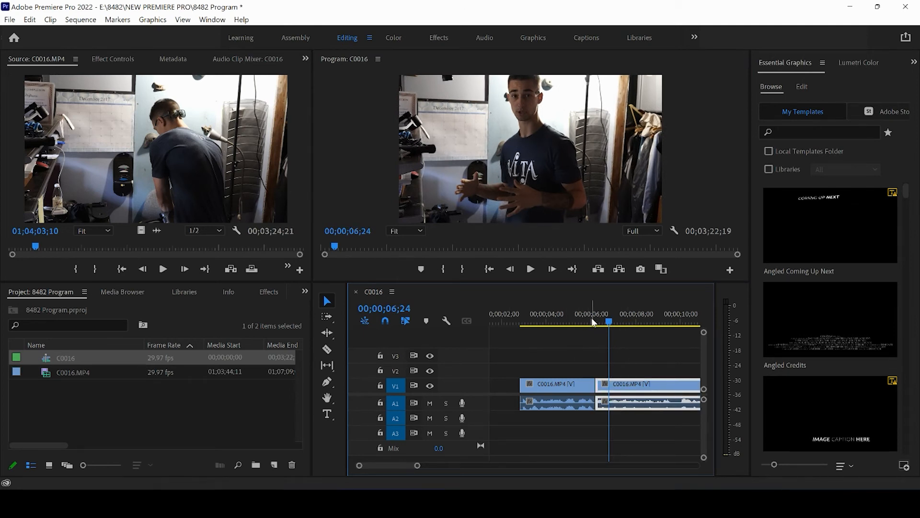
{"action": "left_click_drag", "start_coordinate": [594, 322], "coordinate": [608, 331]}
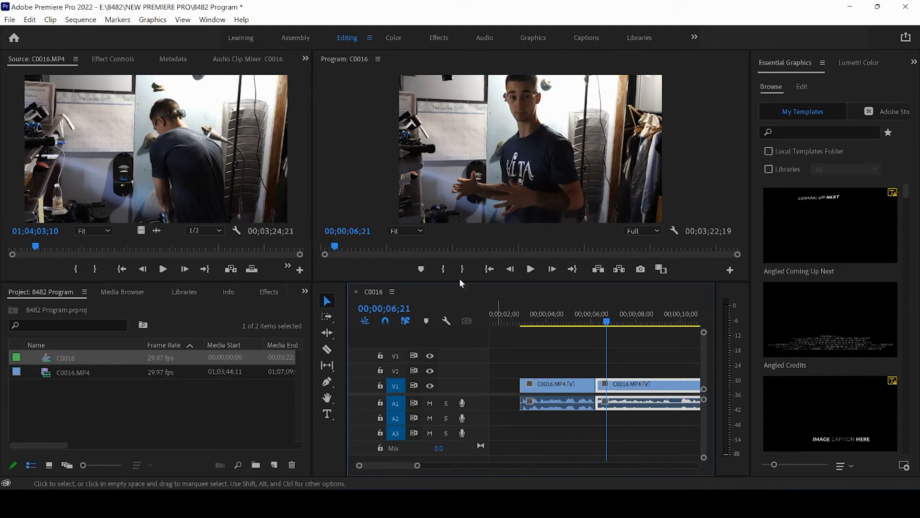
- Zoom in on the clip after the cut by setting its Motion scale to 122 and vertical position to 1265
{"action": "left_click", "coordinate": [105, 59]}
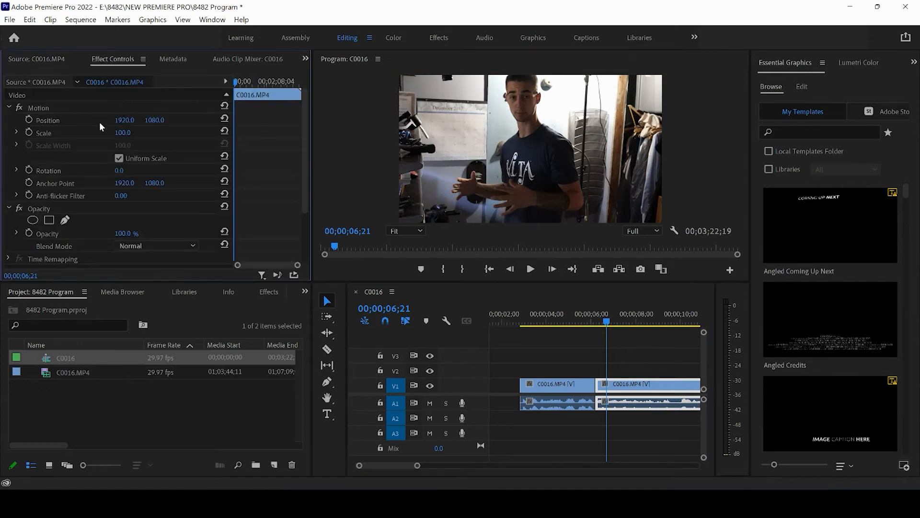
{"action": "left_click", "coordinate": [211, 21]}
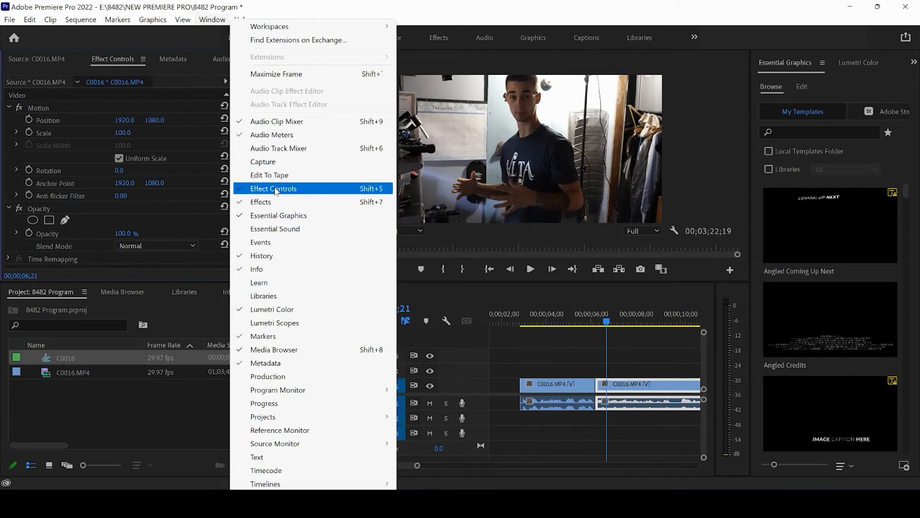
{"action": "left_click", "coordinate": [142, 36]}
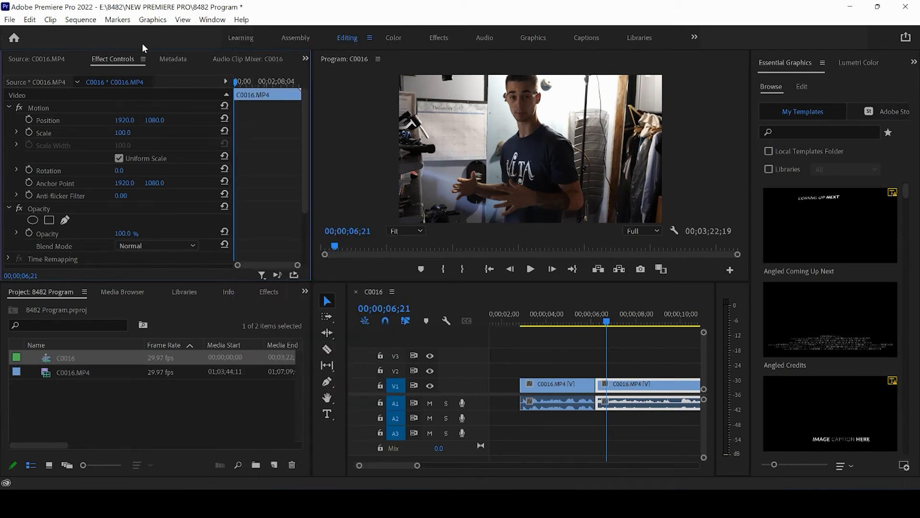
{"action": "left_click_drag", "start_coordinate": [126, 134], "coordinate": [159, 120]}
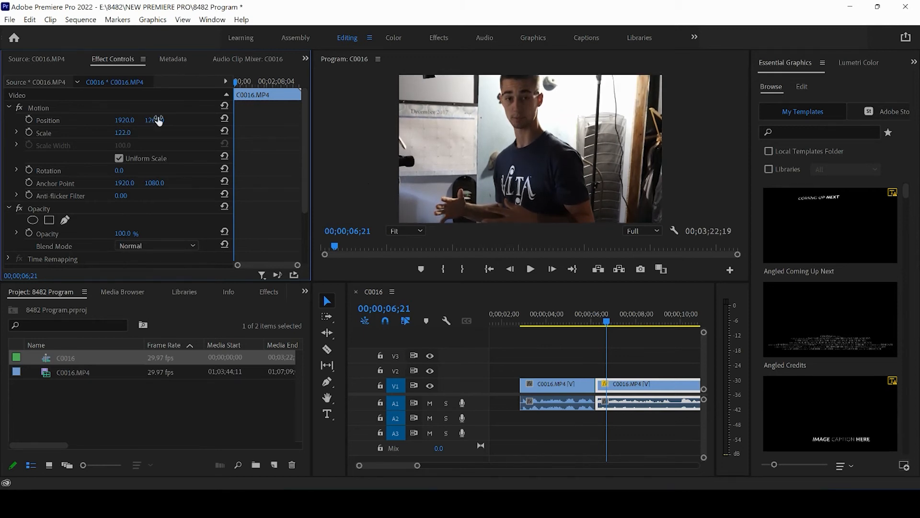
- Play the sequence from 00;00;05;24 to 00;00;08;17 to review the jump into the enlarged clip
{"action": "left_click", "coordinate": [590, 321]}
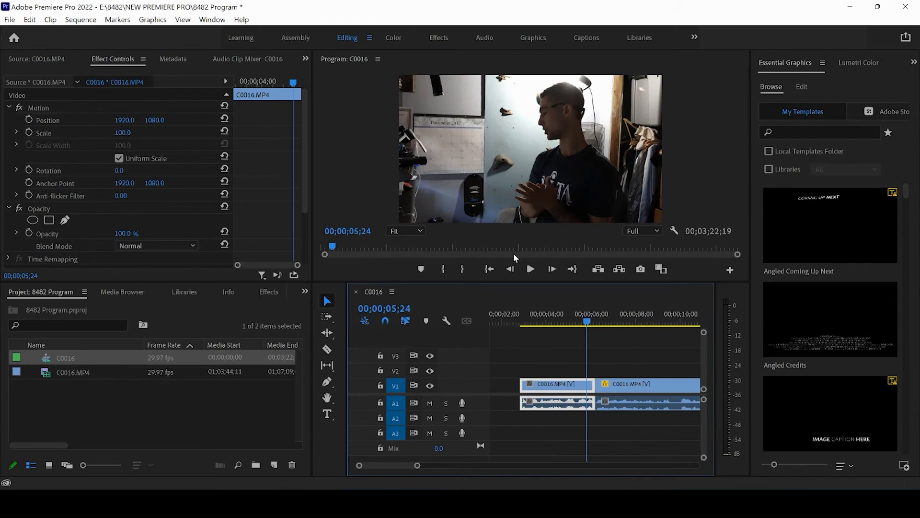
{"action": "left_click", "coordinate": [531, 269]}
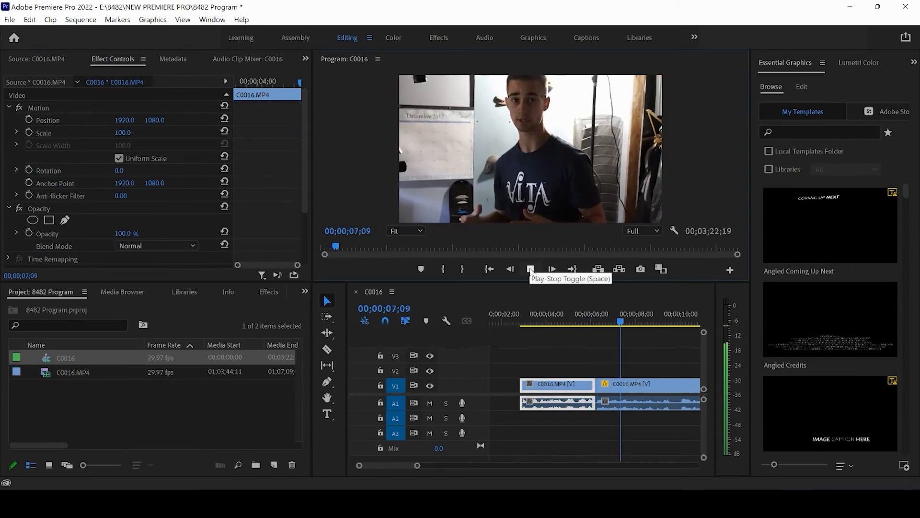
{"action": "left_click", "coordinate": [531, 269]}
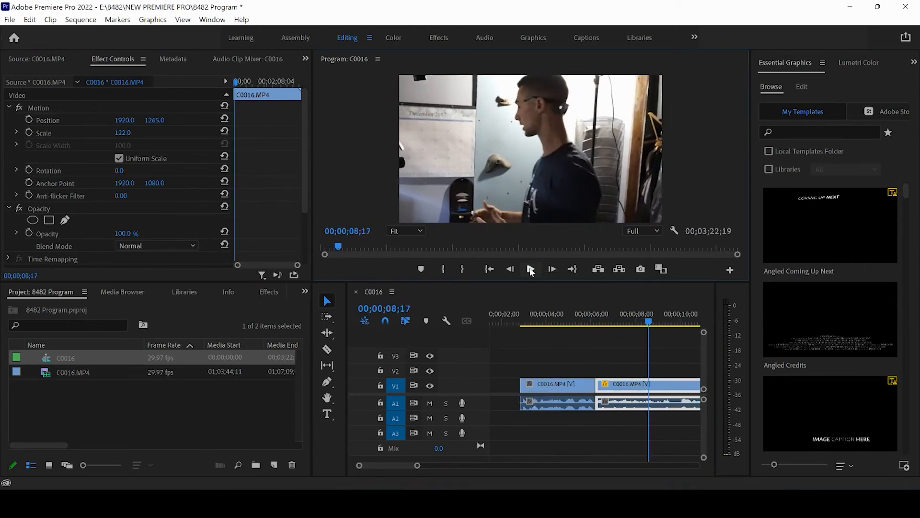
- Split the enlarged clip with the Razor tool at 00;00;08;17 and reset the scale and position of the piece after the cut
{"action": "key", "text": "c"}
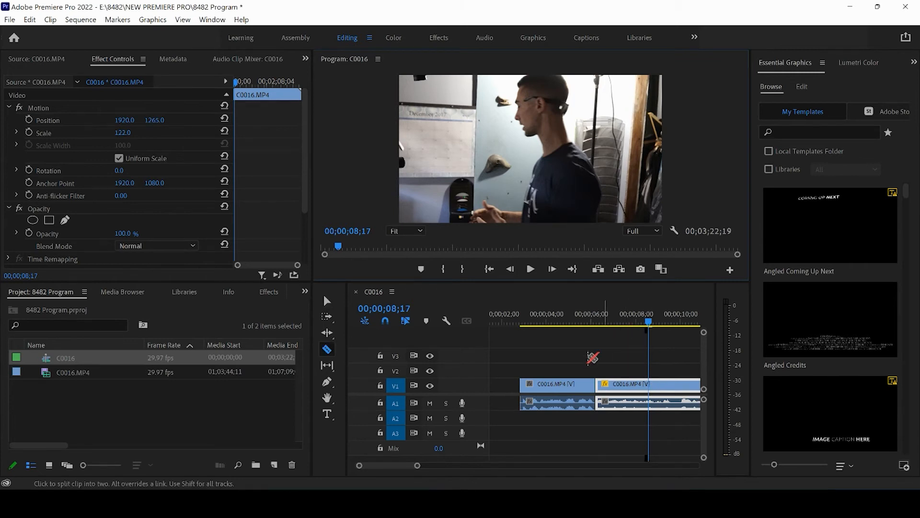
{"action": "left_click", "coordinate": [650, 386]}
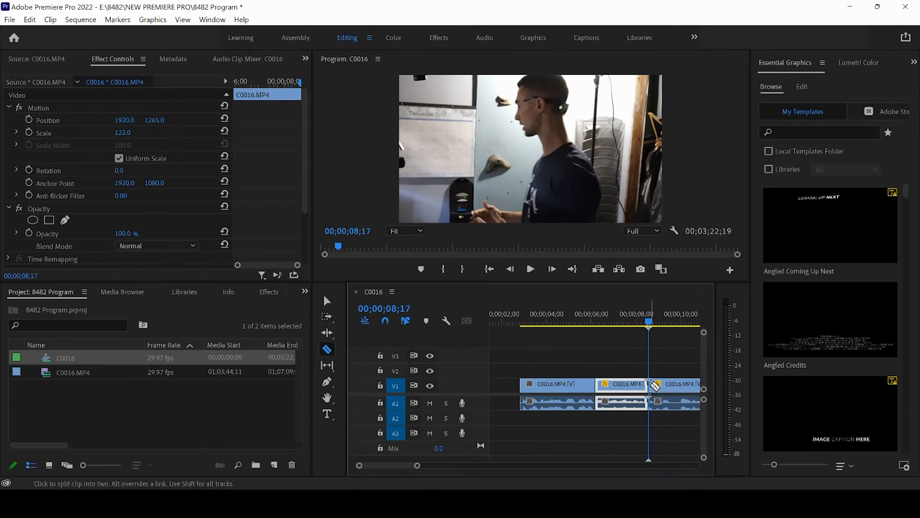
{"action": "key", "text": "v"}
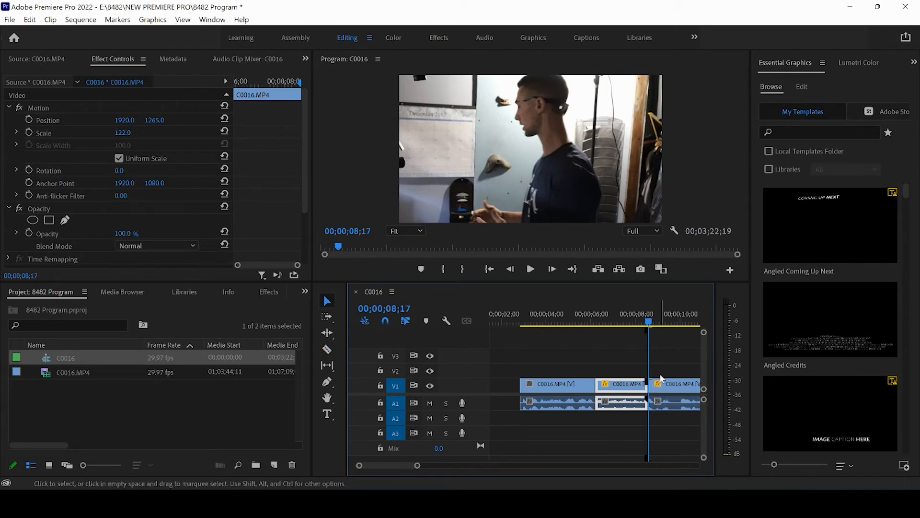
{"action": "left_click", "coordinate": [661, 388]}
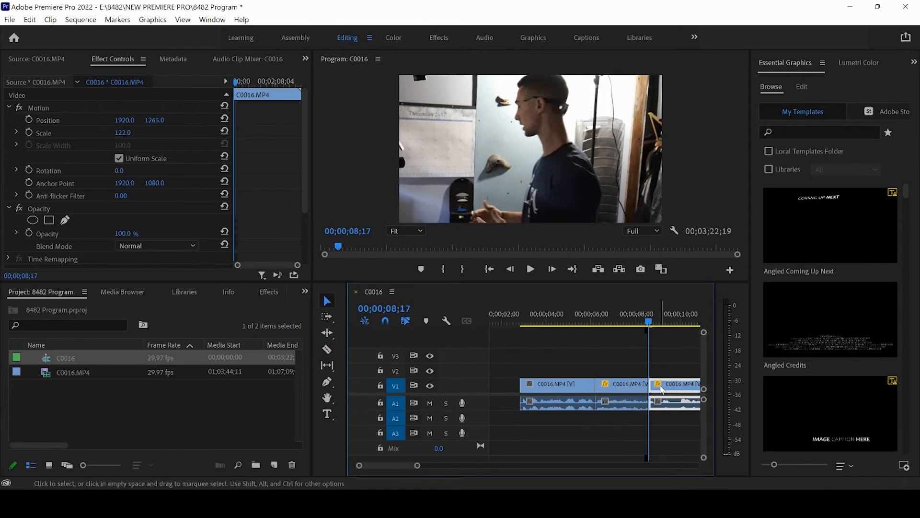
{"action": "left_click", "coordinate": [225, 131]}
{"action": "left_click", "coordinate": [225, 118]}
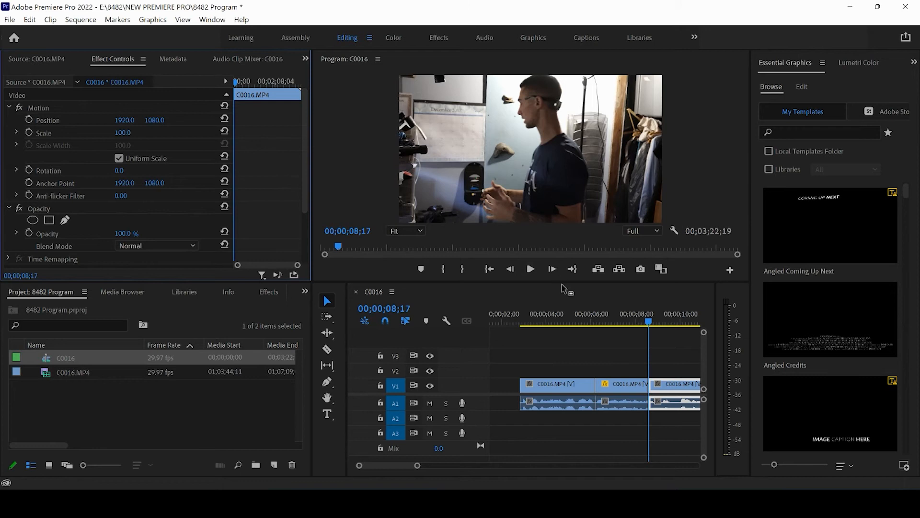
- Play the sequence from 00;00;05;16 through the enlarged section to 00;00;10;14
{"action": "left_click", "coordinate": [639, 317]}
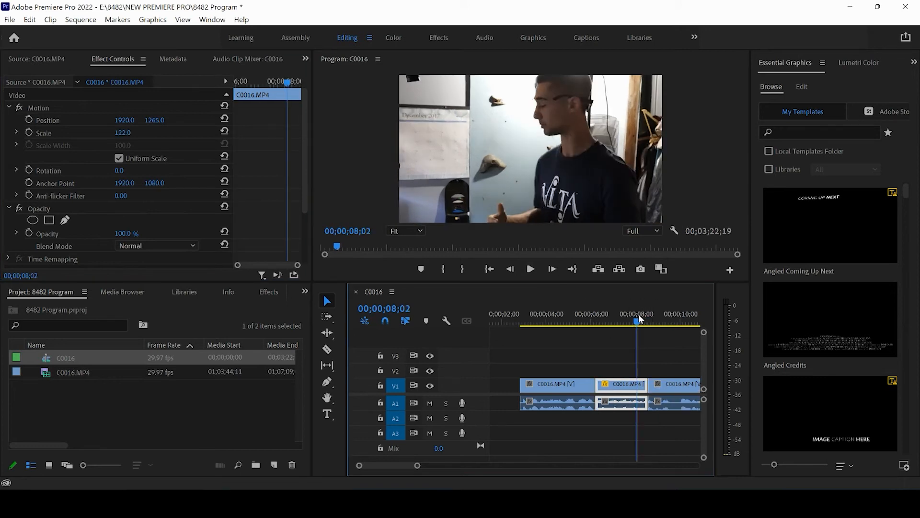
{"action": "left_click", "coordinate": [581, 316]}
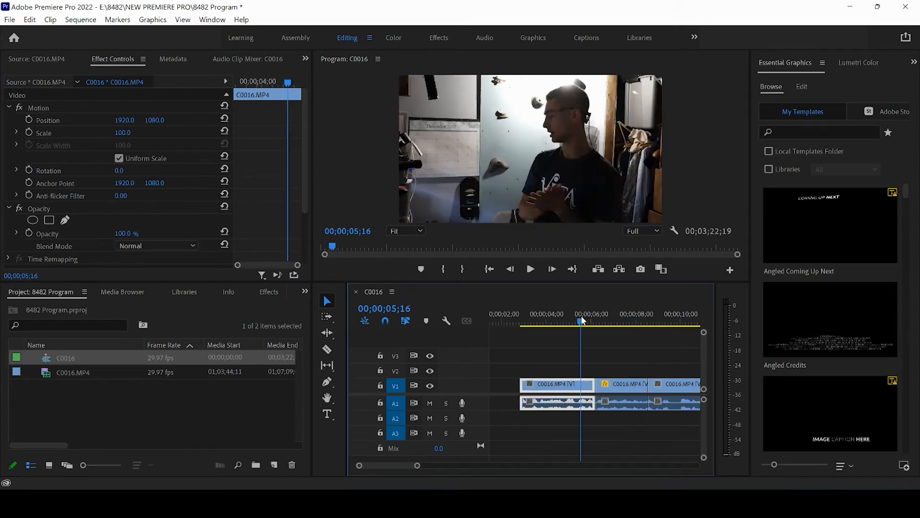
{"action": "key", "text": "space"}
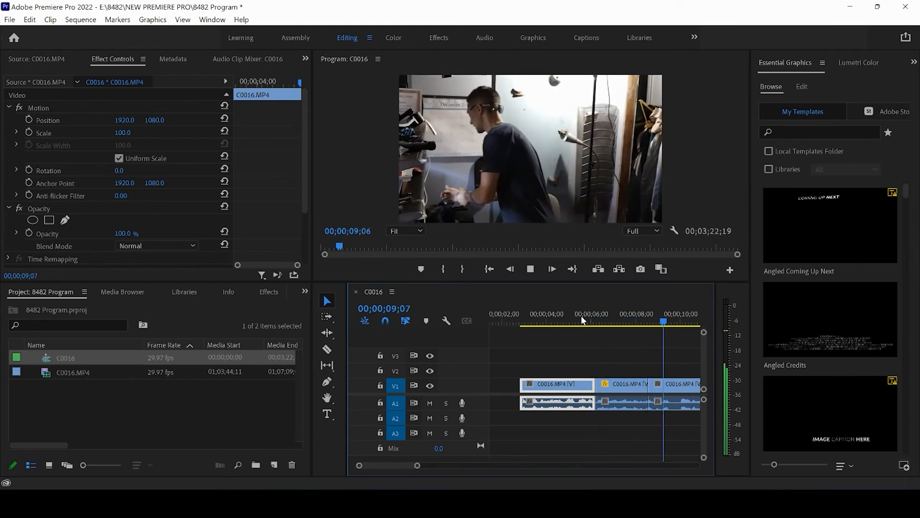
{"action": "left_click", "coordinate": [531, 268]}
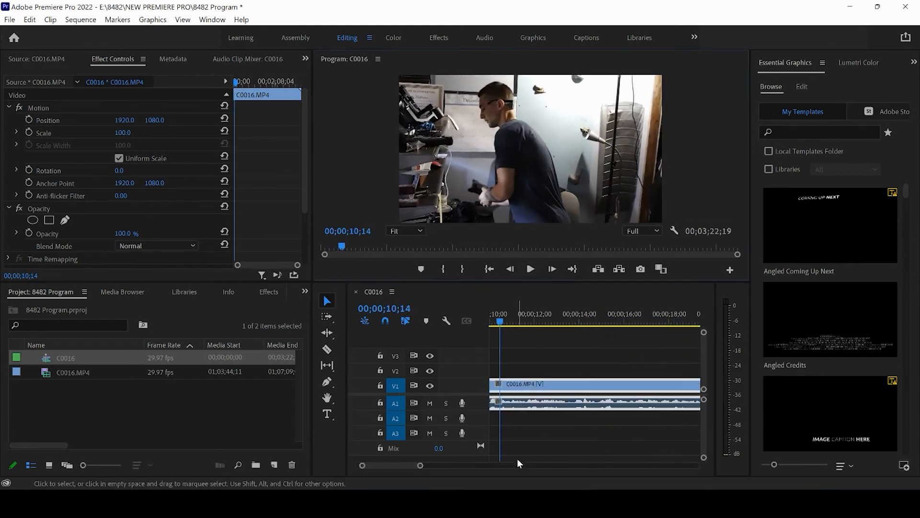
- Split the last clip with the Razor tool at 00;00;13;28
{"action": "left_click_drag", "start_coordinate": [424, 464], "coordinate": [462, 465]}
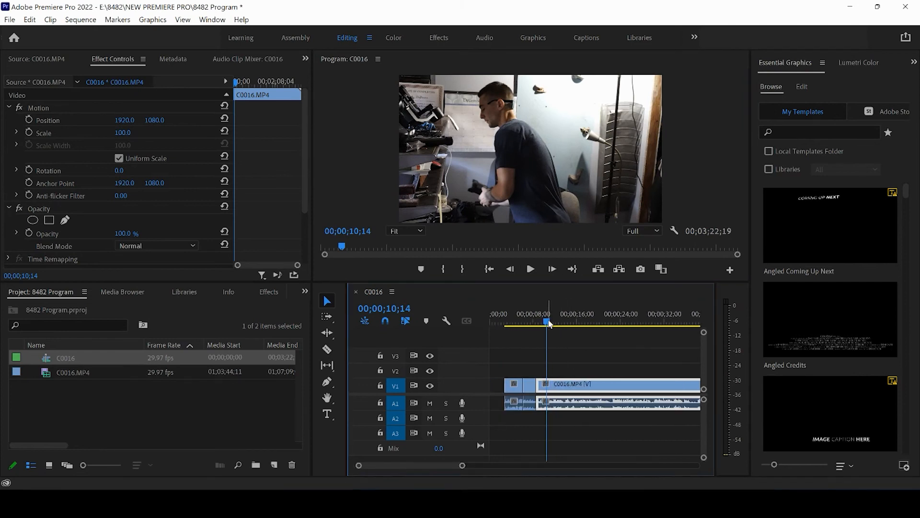
{"action": "left_click_drag", "start_coordinate": [547, 321], "coordinate": [566, 324]}
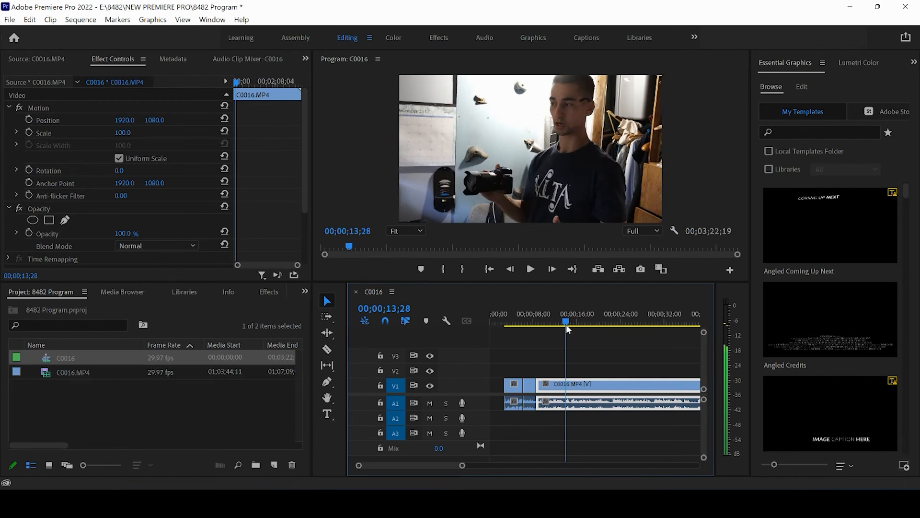
{"action": "key", "text": "c"}
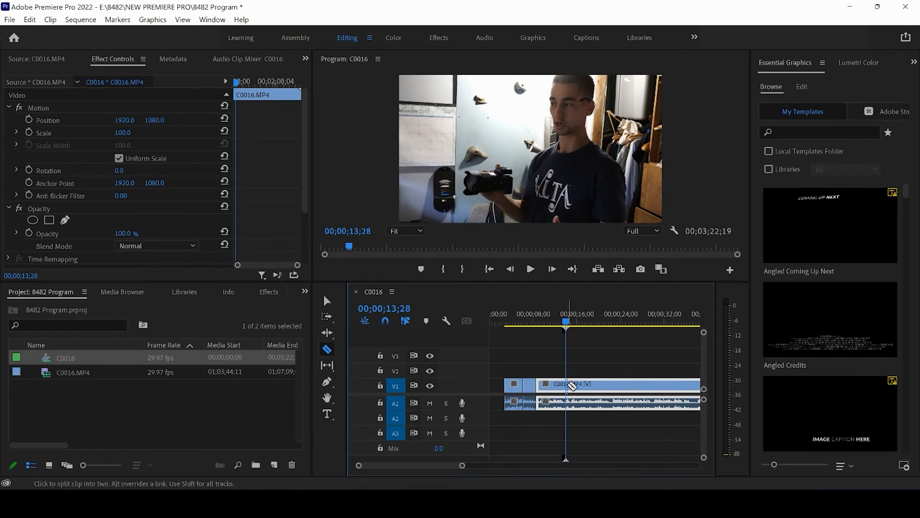
{"action": "left_click", "coordinate": [571, 384]}
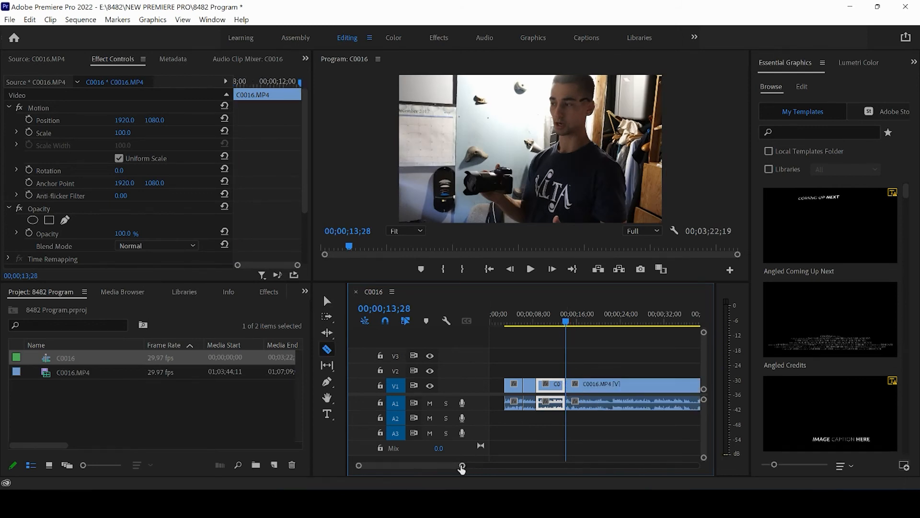
- Split the clip after that cut with the Razor tool at 00;00;21;26
{"action": "left_click_drag", "start_coordinate": [462, 469], "coordinate": [437, 469]}
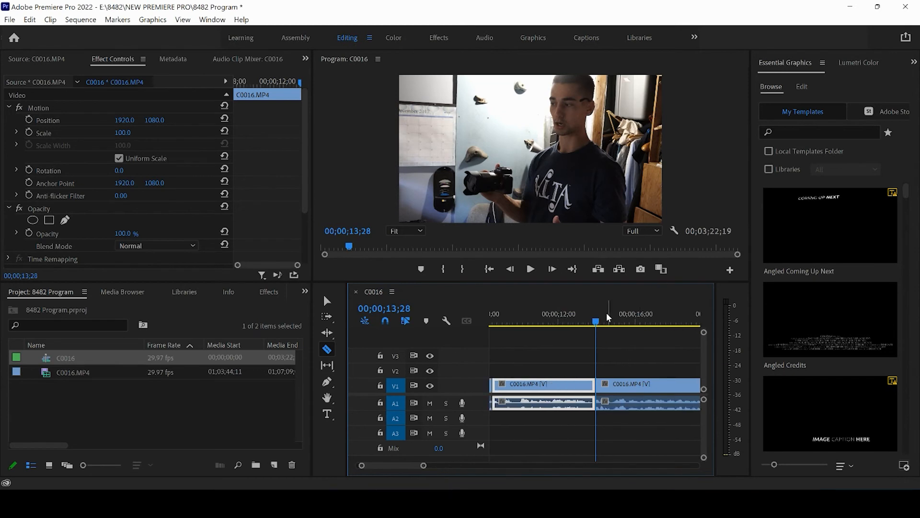
{"action": "left_click_drag", "start_coordinate": [608, 318], "coordinate": [689, 327]}
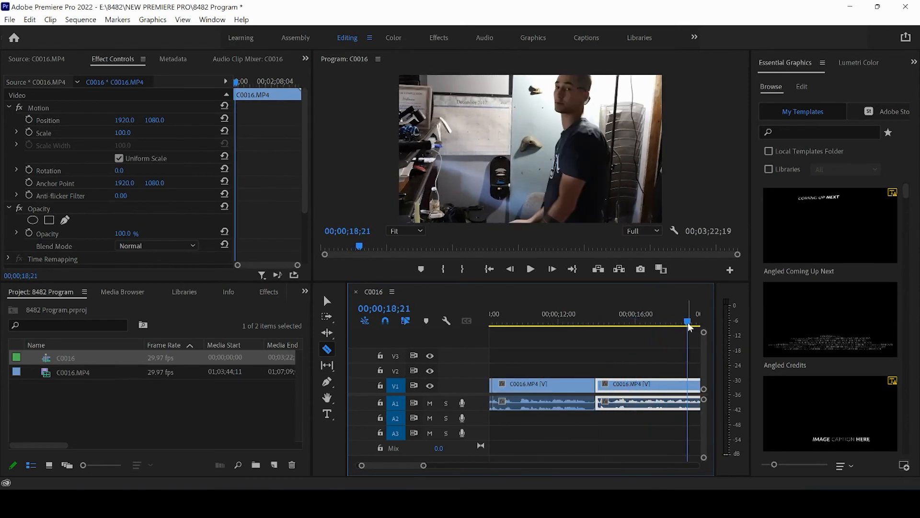
{"action": "left_click_drag", "start_coordinate": [424, 468], "coordinate": [458, 466]}
{"action": "left_click_drag", "start_coordinate": [596, 320], "coordinate": [617, 324]}
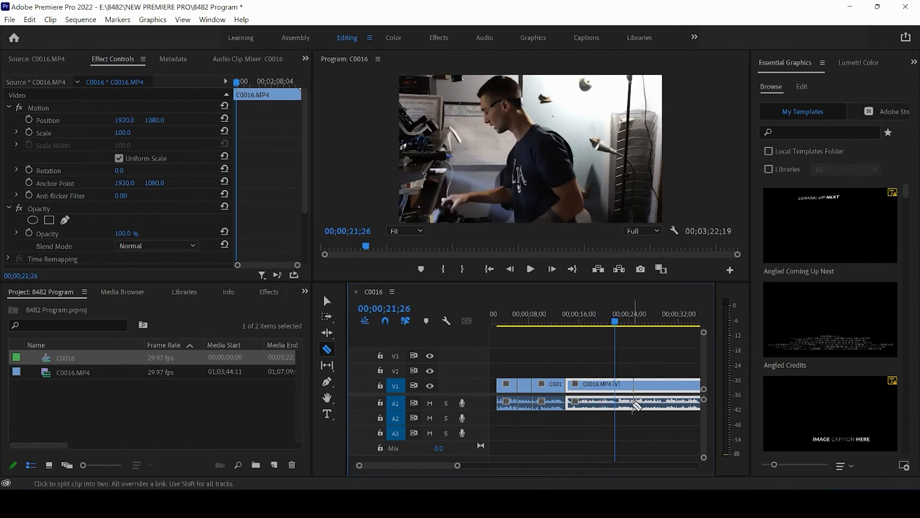
{"action": "left_click", "coordinate": [617, 384]}
- Delete the piece between 00;00;13;28 and 00;00;21;26 and close the gap it leaves
{"action": "key", "text": "v"}
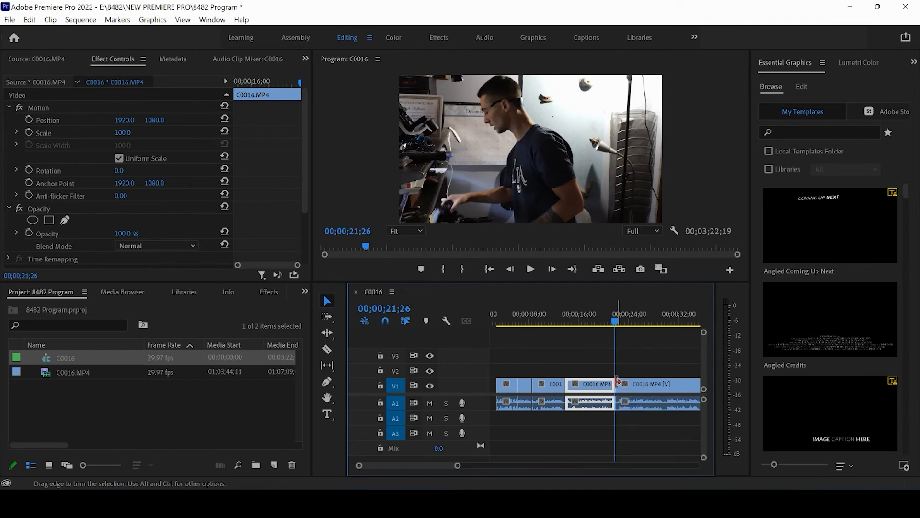
{"action": "key", "text": "Delete"}
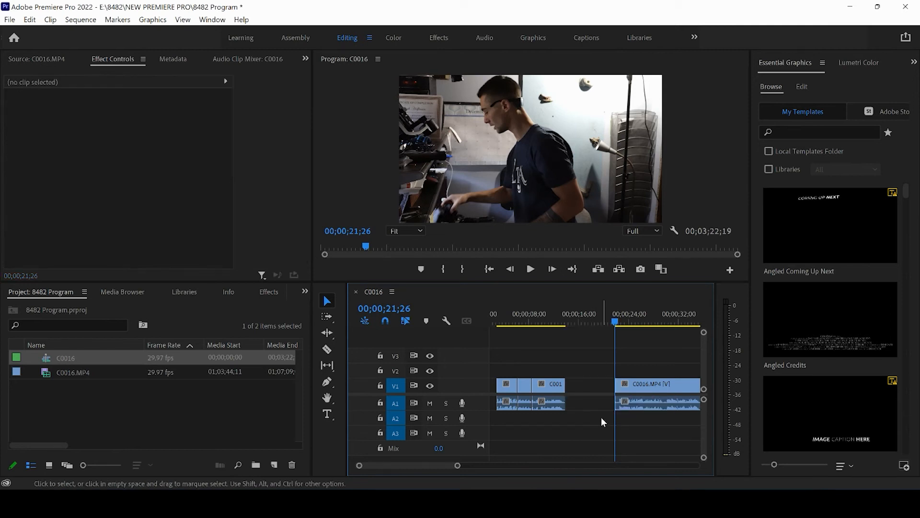
{"action": "left_click", "coordinate": [589, 383]}
{"action": "key", "text": "Delete"}
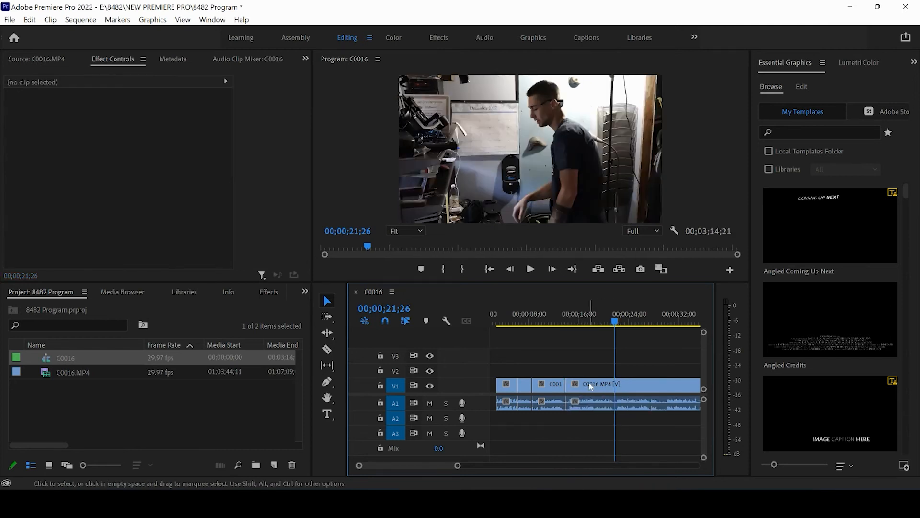
- Play the sequence across the new join from just before 00;00;13;28 to 00;00;15;20
{"action": "left_click", "coordinate": [558, 320]}
{"action": "key", "text": "space"}
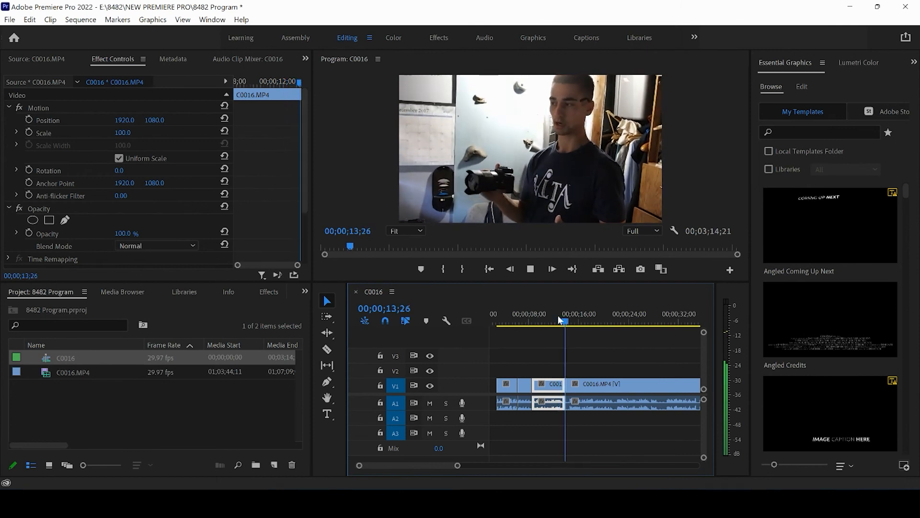
{"action": "left_click", "coordinate": [530, 270]}
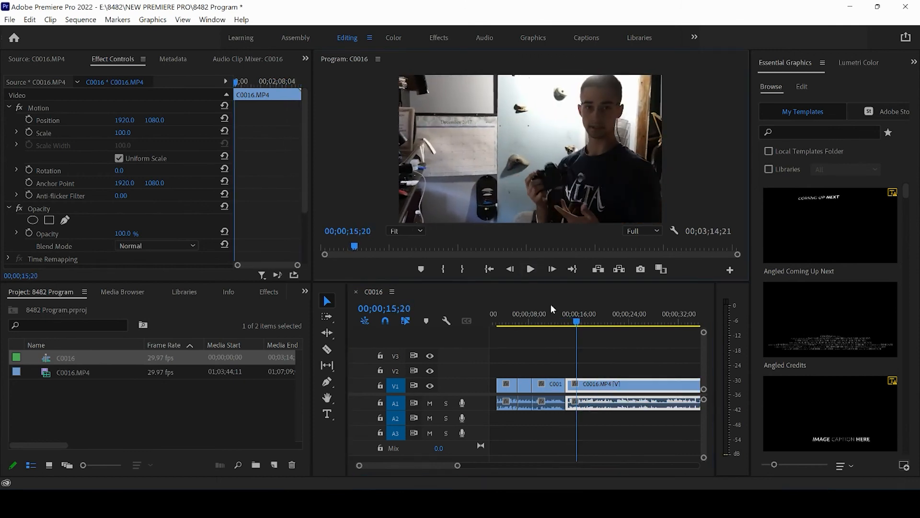
- Split the last clip with the Razor tool at 00;00;18;09 and return to the Selection tool
{"action": "mouse_move", "coordinate": [457, 465]}
{"action": "left_mouse_down"}
{"action": "mouse_move", "coordinate": [466, 467]}
{"action": "mouse_move", "coordinate": [446, 468]}
{"action": "left_mouse_up"}
{"action": "mouse_move", "coordinate": [542, 318]}
{"action": "left_mouse_down"}
{"action": "mouse_move", "coordinate": [574, 320]}
{"action": "mouse_move", "coordinate": [542, 323]}
{"action": "mouse_move", "coordinate": [552, 324]}
{"action": "left_mouse_up"}
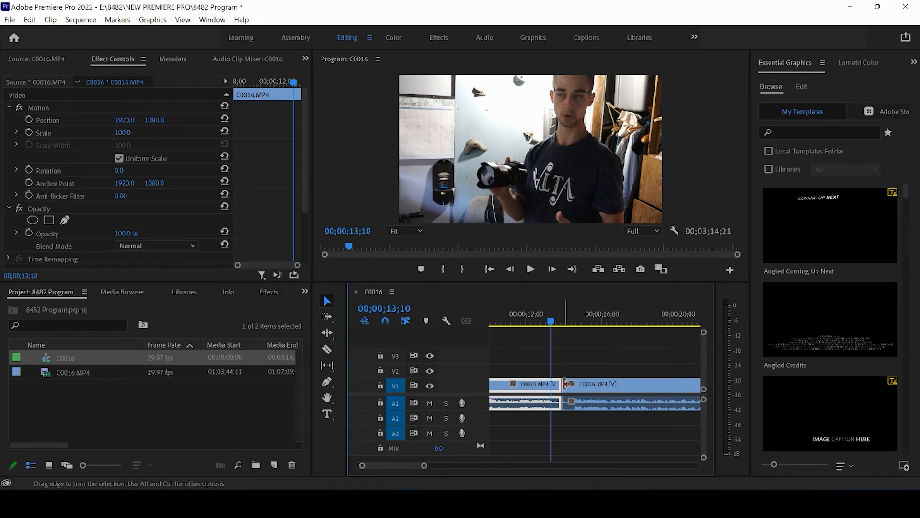
{"action": "left_click_drag", "start_coordinate": [554, 320], "coordinate": [648, 335]}
{"action": "key", "text": "space"}
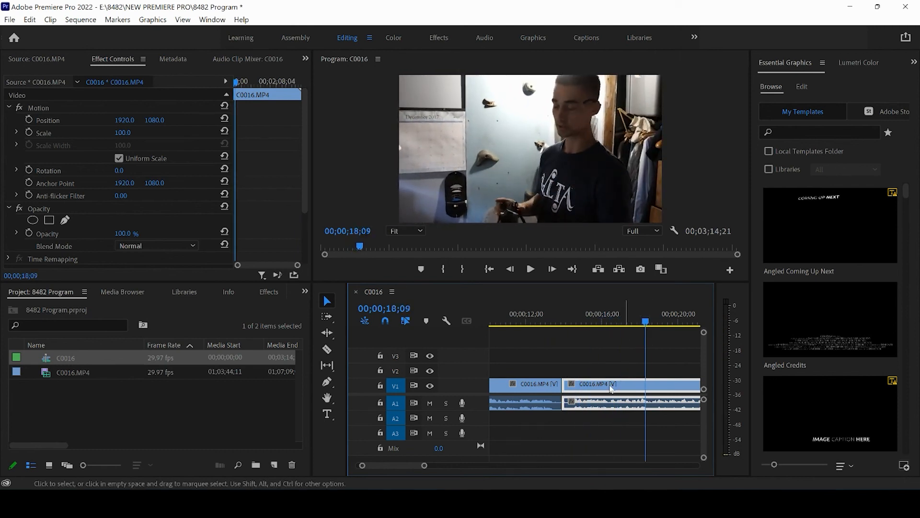
{"action": "left_click", "coordinate": [327, 349]}
{"action": "left_click", "coordinate": [653, 386]}
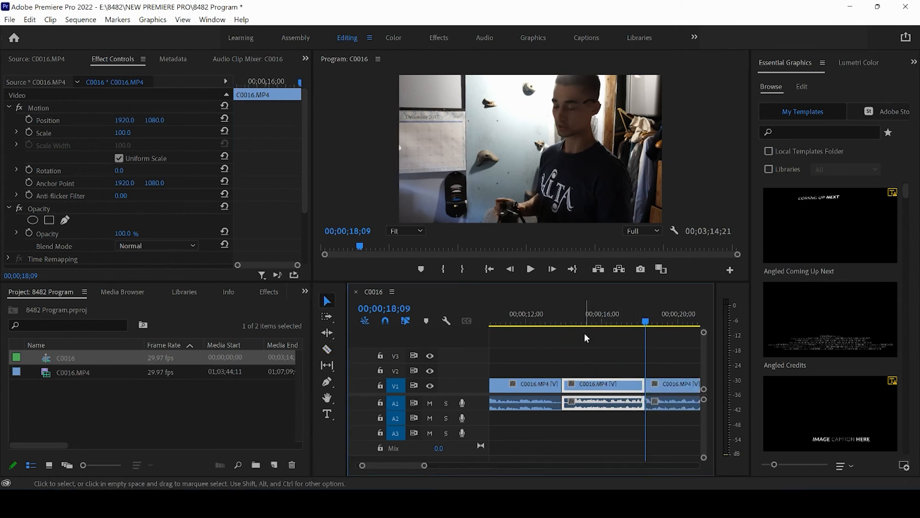
{"action": "left_click", "coordinate": [326, 300]}
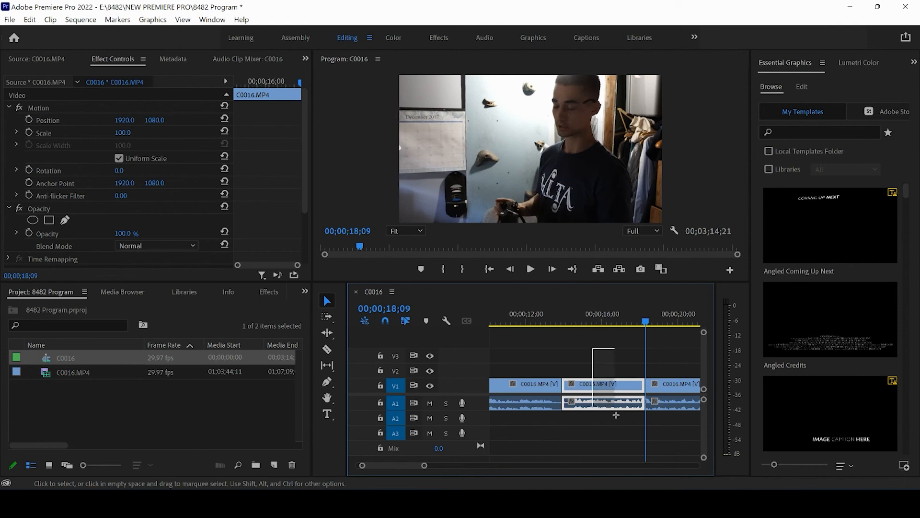
- Delete the clip piece between 00;00;13;28 and 00;00;18;09 and close the gap it leaves
{"action": "key", "text": "Delete"}
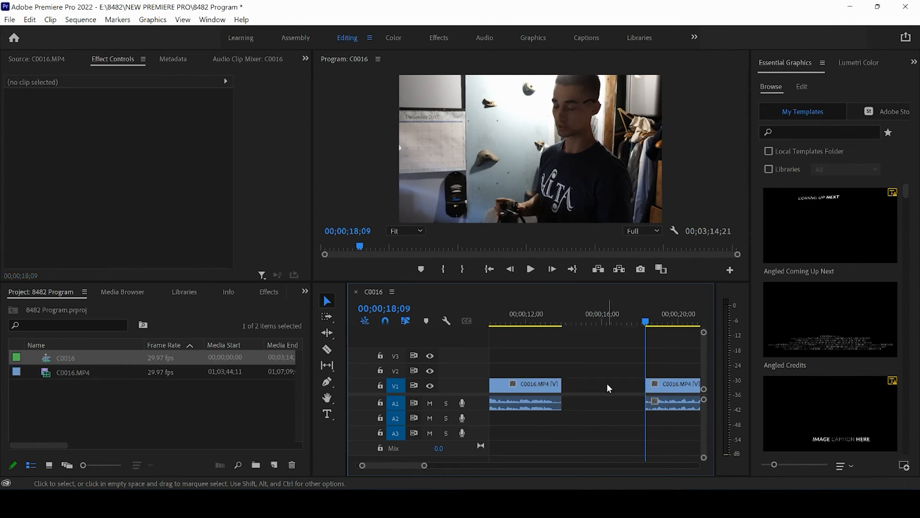
{"action": "left_click_drag", "start_coordinate": [623, 362], "coordinate": [673, 411]}
{"action": "left_click", "coordinate": [594, 386]}
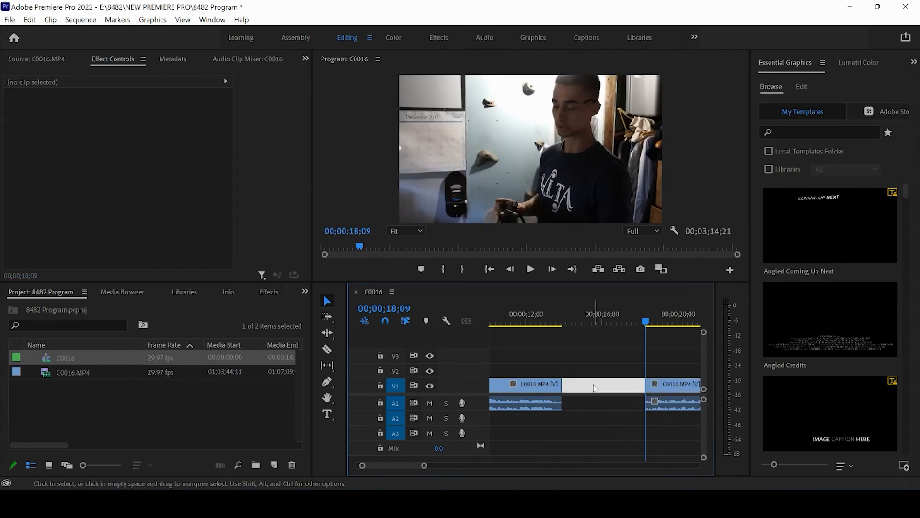
{"action": "key", "text": "Delete"}
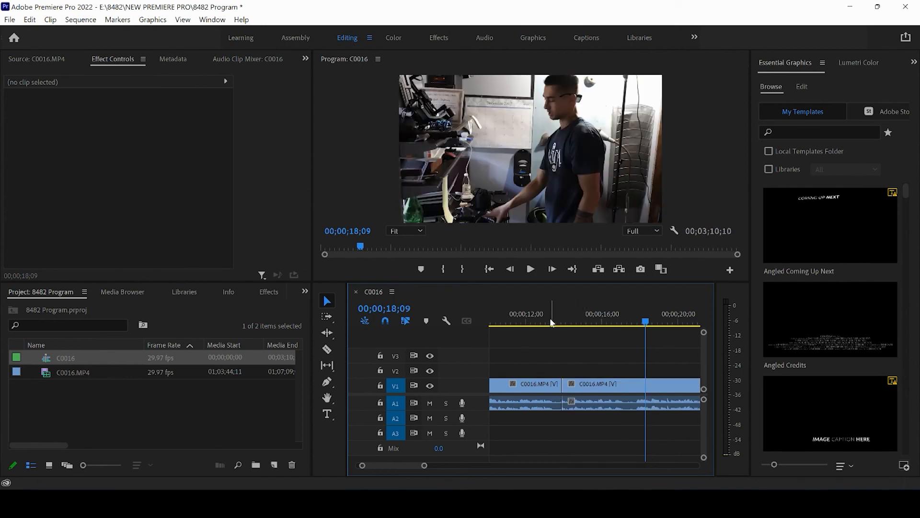
- Play the sequence twice across the new join at 00;00;13;28, stopping the second pass at 00;00;15;06
{"action": "left_click", "coordinate": [548, 322]}
{"action": "key", "text": "space"}
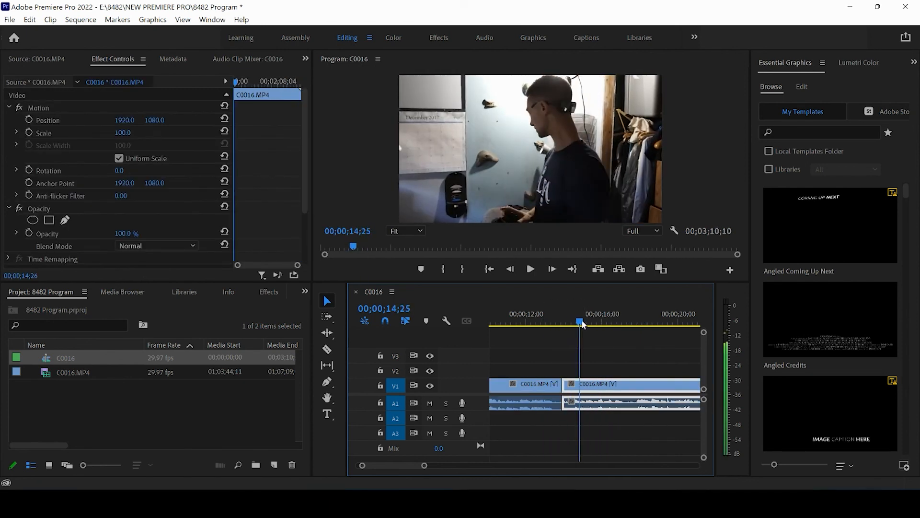
{"action": "left_click", "coordinate": [542, 327]}
{"action": "key", "text": "space"}
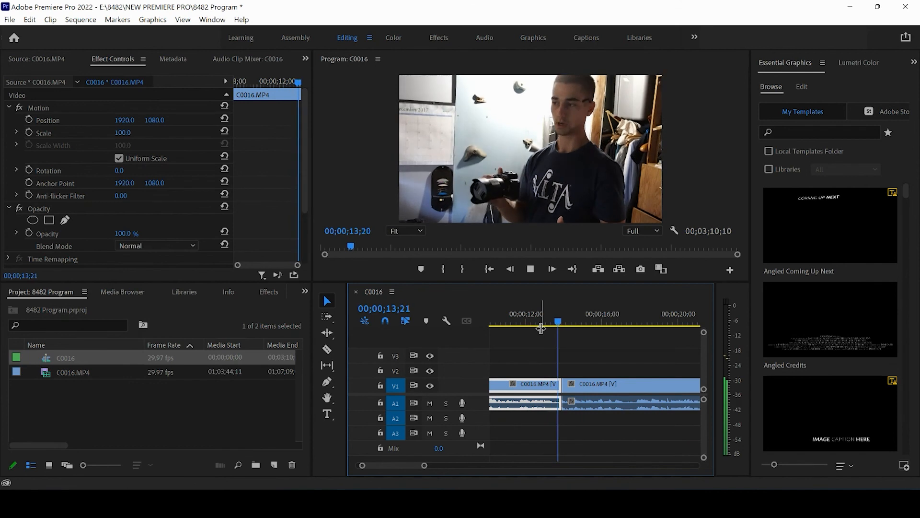
{"action": "key", "text": "space"}
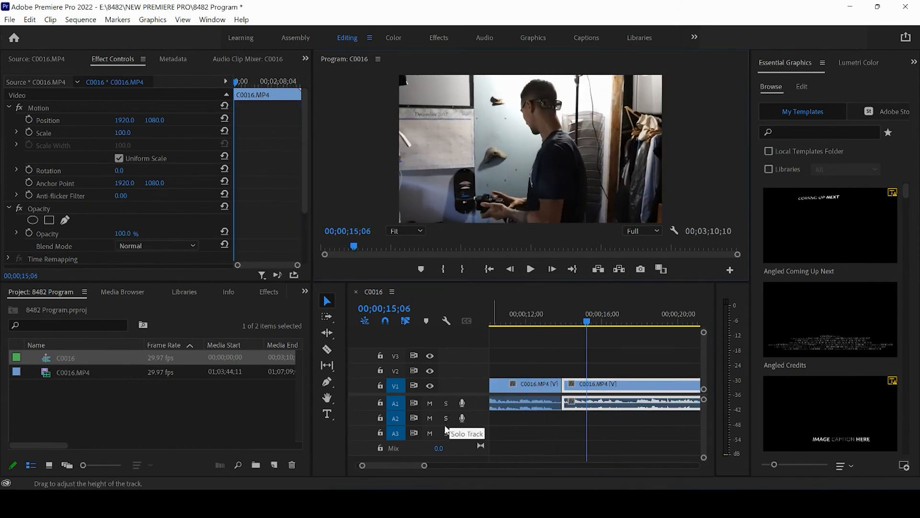
- Try a punch-in zoom on the clip before the 00;00;13;28 join by setting its Scale to 168 at 00;00;12;15
{"action": "left_click_drag", "start_coordinate": [424, 466], "coordinate": [507, 474]}
{"action": "left_click", "coordinate": [560, 433]}
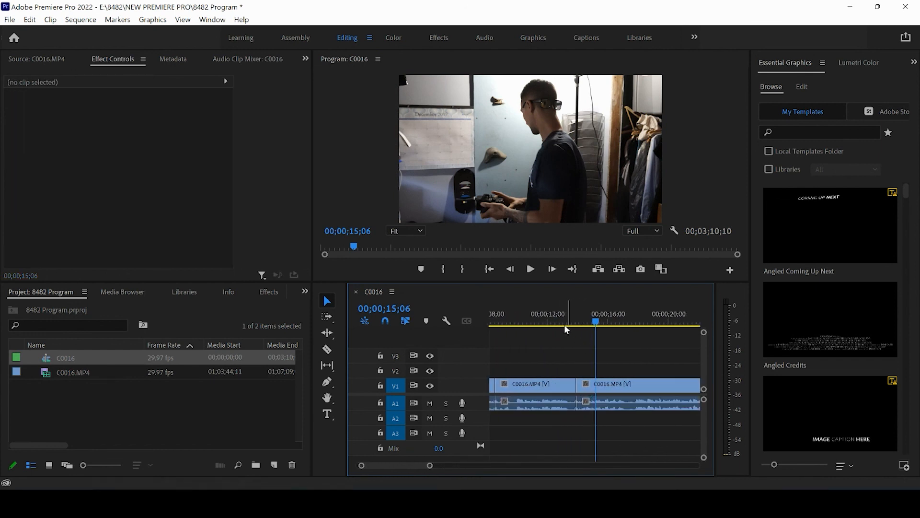
{"action": "left_click", "coordinate": [553, 320]}
{"action": "key", "text": "Left"}
{"action": "mouse_move", "coordinate": [555, 321]}
{"action": "left_mouse_down"}
{"action": "mouse_move", "coordinate": [570, 325]}
{"action": "mouse_move", "coordinate": [556, 321]}
{"action": "left_mouse_up"}
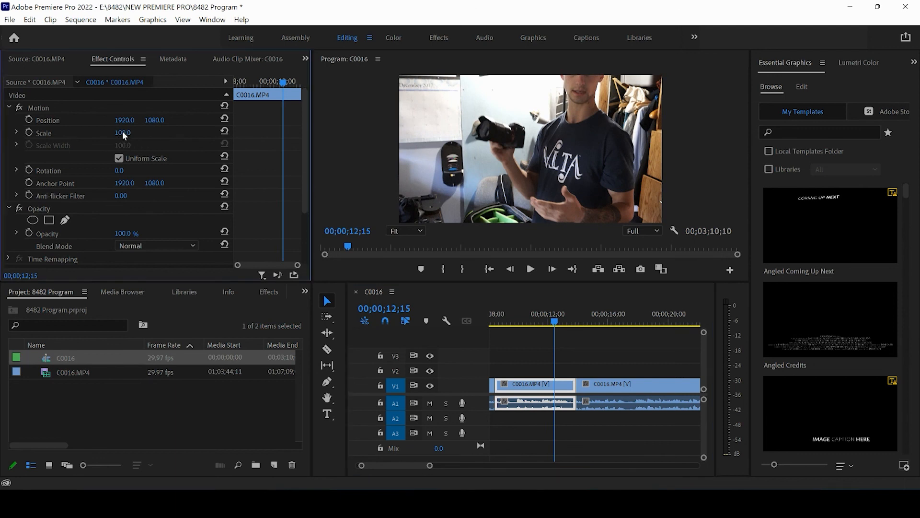
{"action": "left_click_drag", "start_coordinate": [120, 132], "coordinate": [169, 130]}
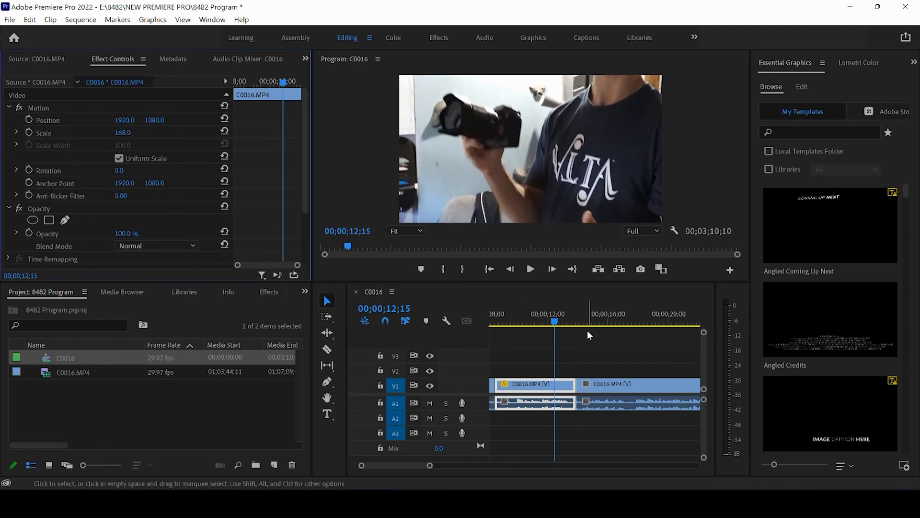
- Play across the cut into the enlarged clip up to 00;00;11;07 and reset that clip's Scale to 100
{"action": "left_click", "coordinate": [493, 320]}
{"action": "left_click", "coordinate": [530, 269]}
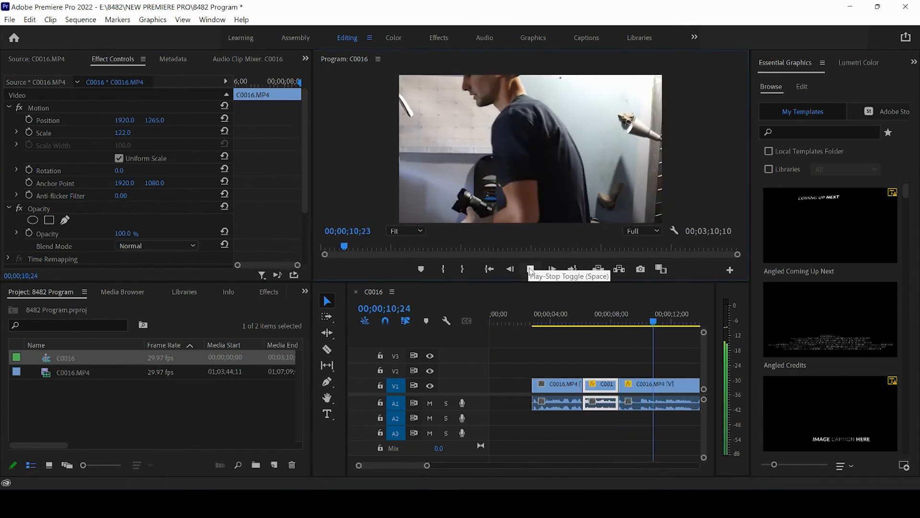
{"action": "left_click", "coordinate": [530, 269]}
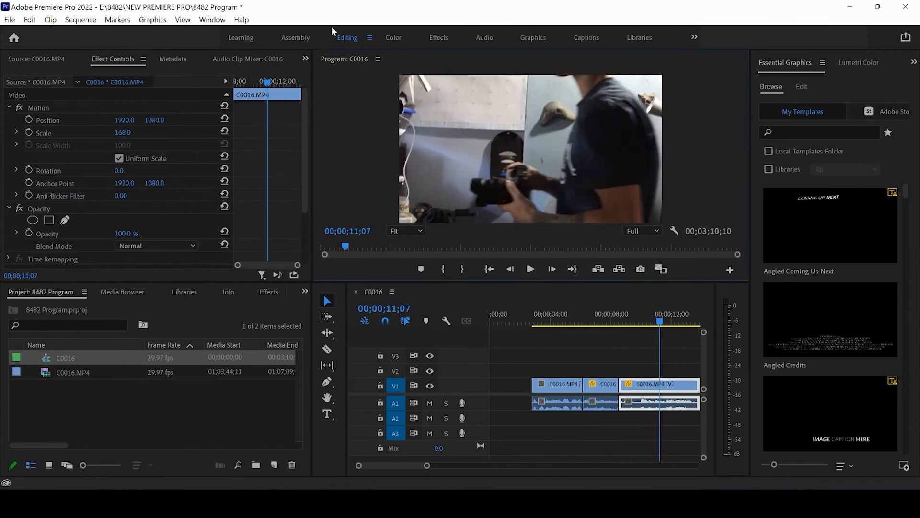
{"action": "left_click", "coordinate": [226, 130]}
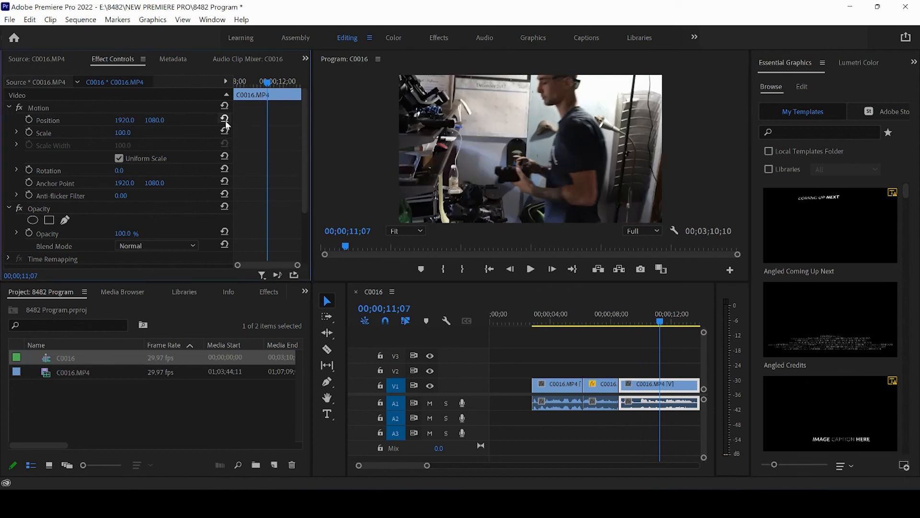
- Play the sequence from 00;00;08;03 to 00;00;11;04 across the cut out of the punched-in clip and deselect the clips
{"action": "left_click", "coordinate": [613, 313]}
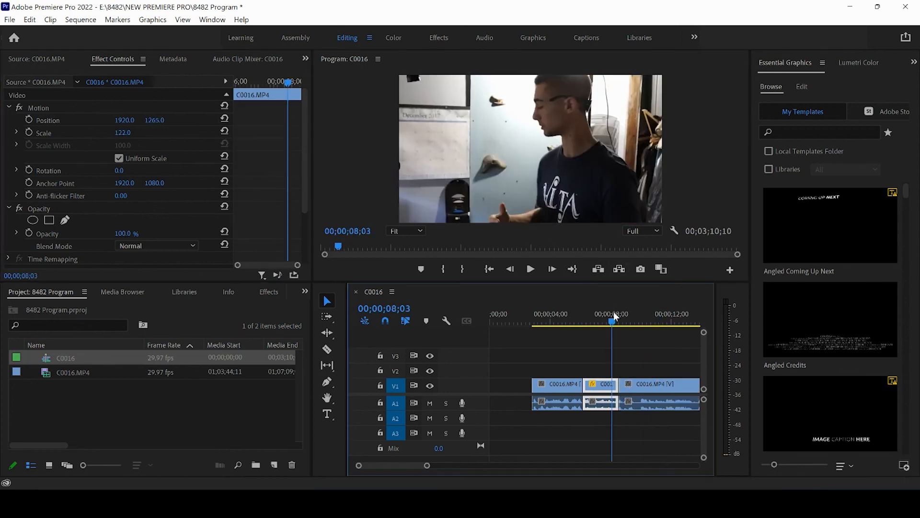
{"action": "left_click", "coordinate": [530, 269]}
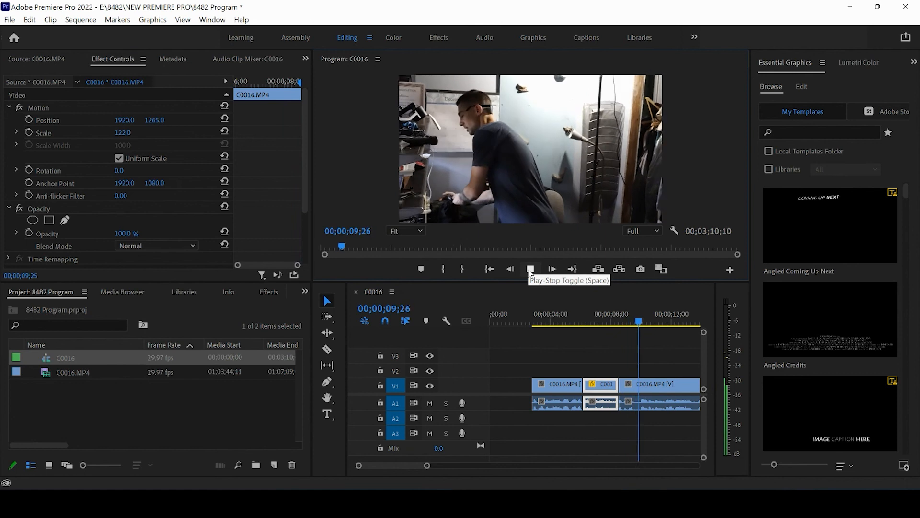
{"action": "left_click", "coordinate": [530, 270]}
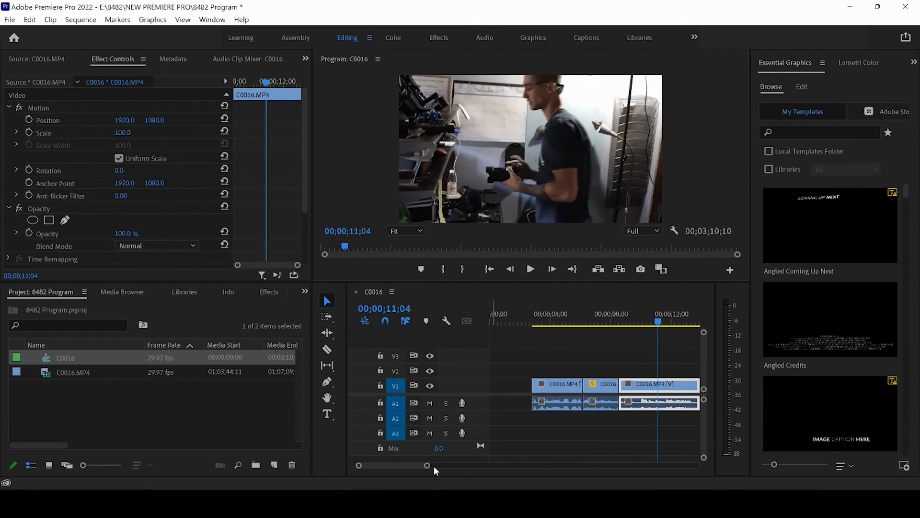
{"action": "left_click_drag", "start_coordinate": [427, 469], "coordinate": [486, 469]}
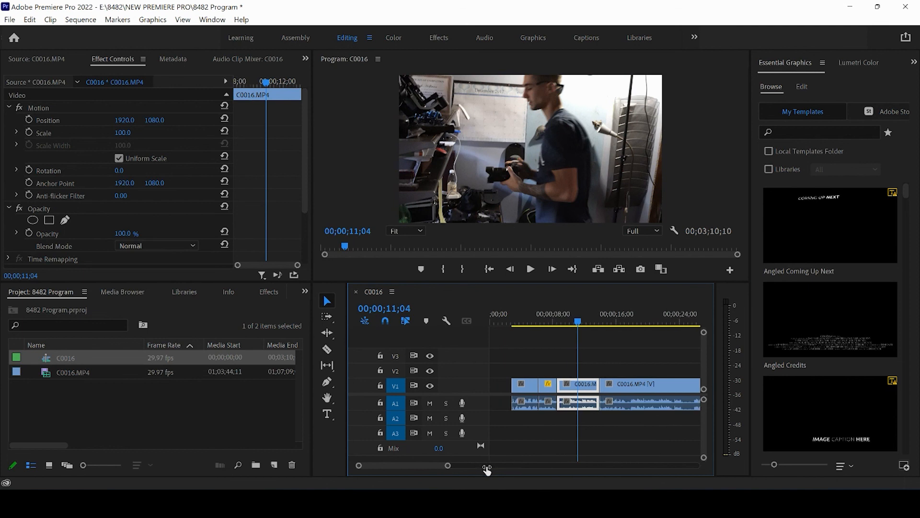
{"action": "left_click", "coordinate": [563, 353]}
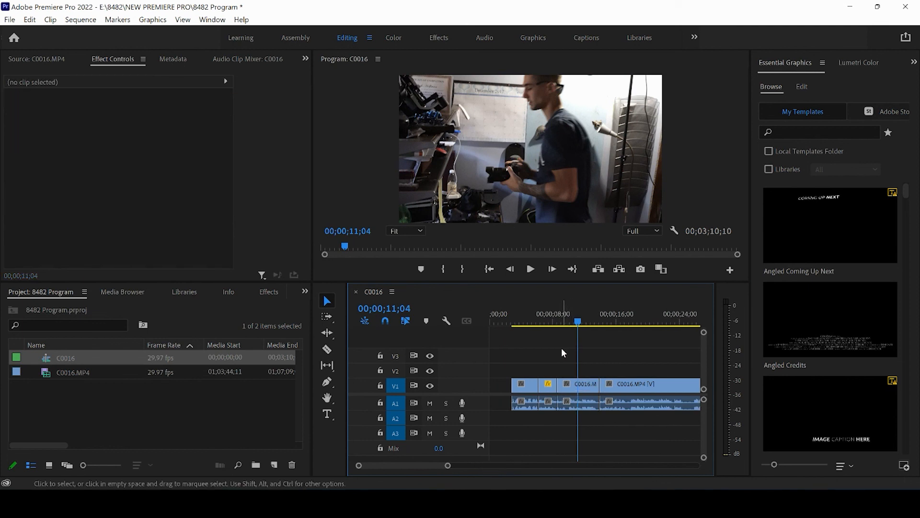